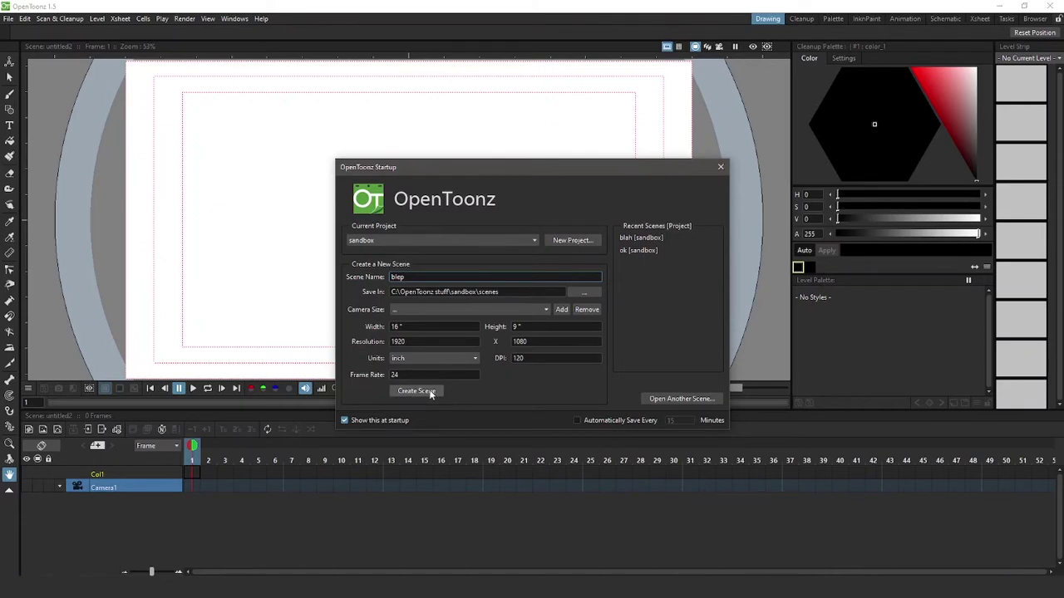
Step: Create the new 'blep' scene from the Startup dialog, opening an empty camera frame
left_click(430, 392)
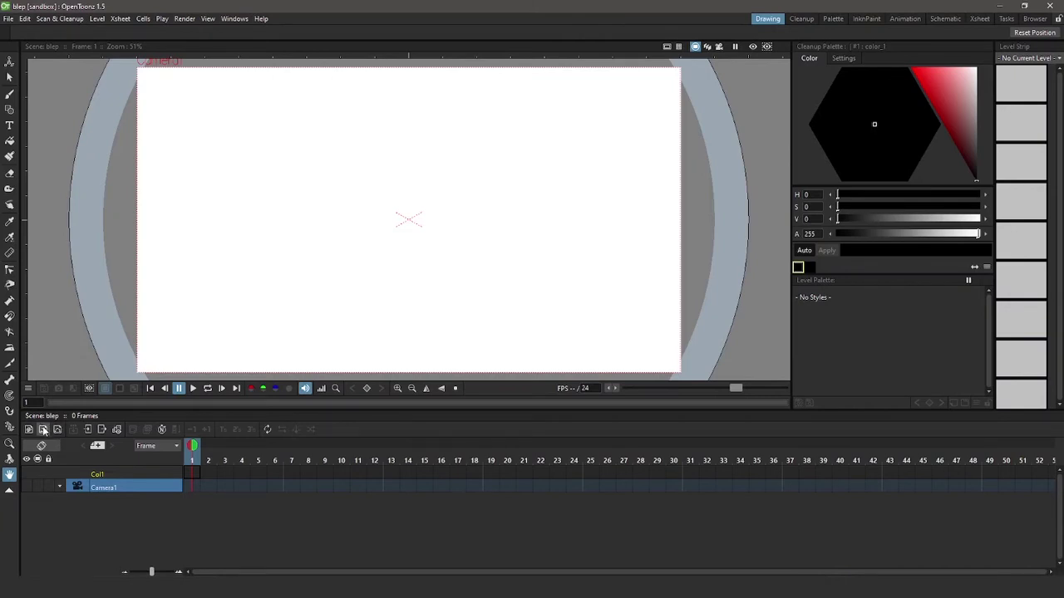
Step: Add a 2-frame raster level named C to Col1
left_click(43, 430)
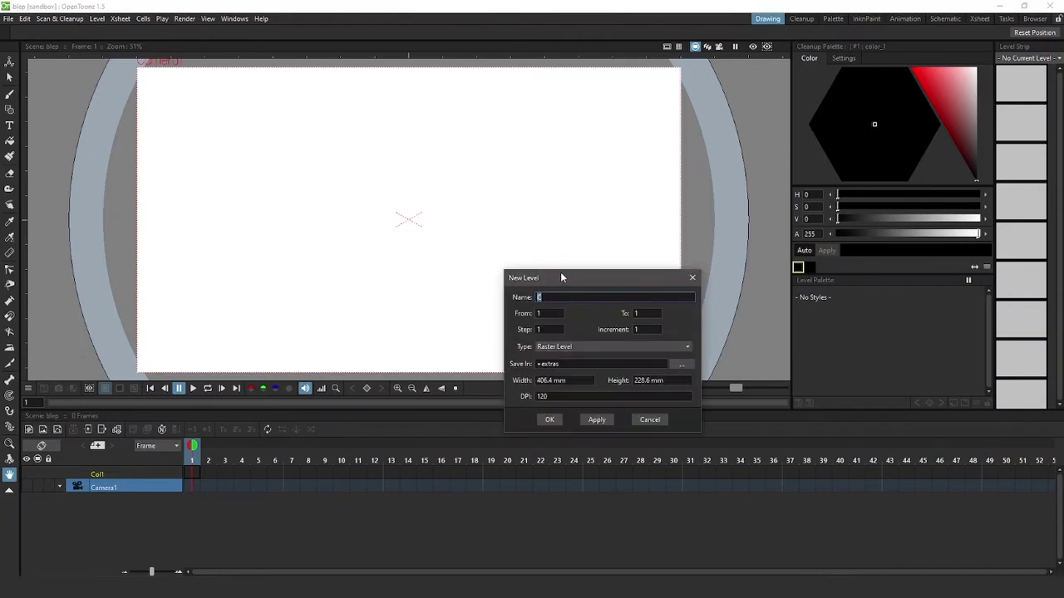
left_click_drag(561, 277, 503, 214)
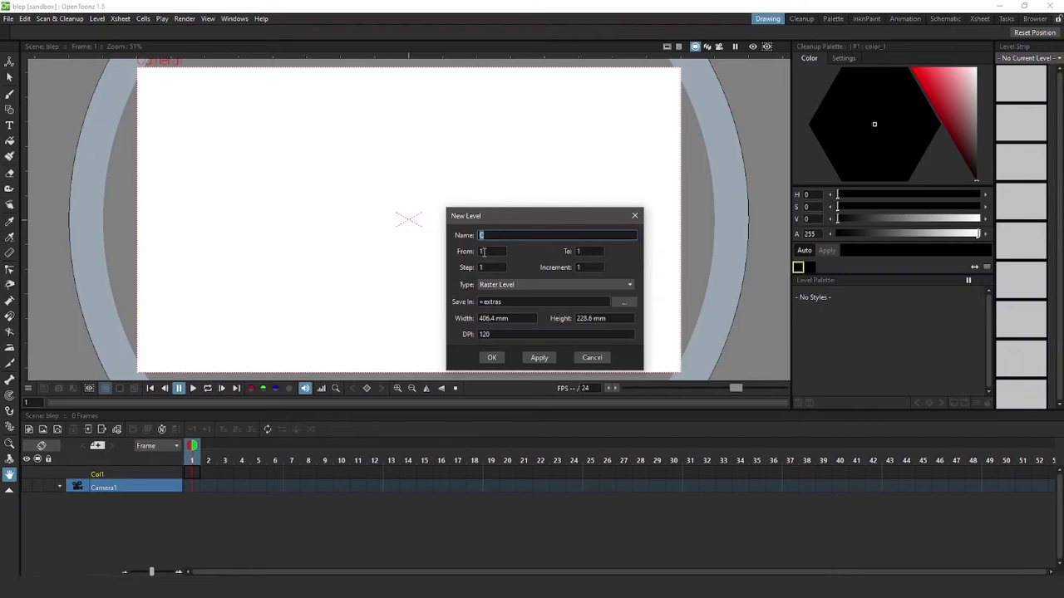
left_click(584, 252)
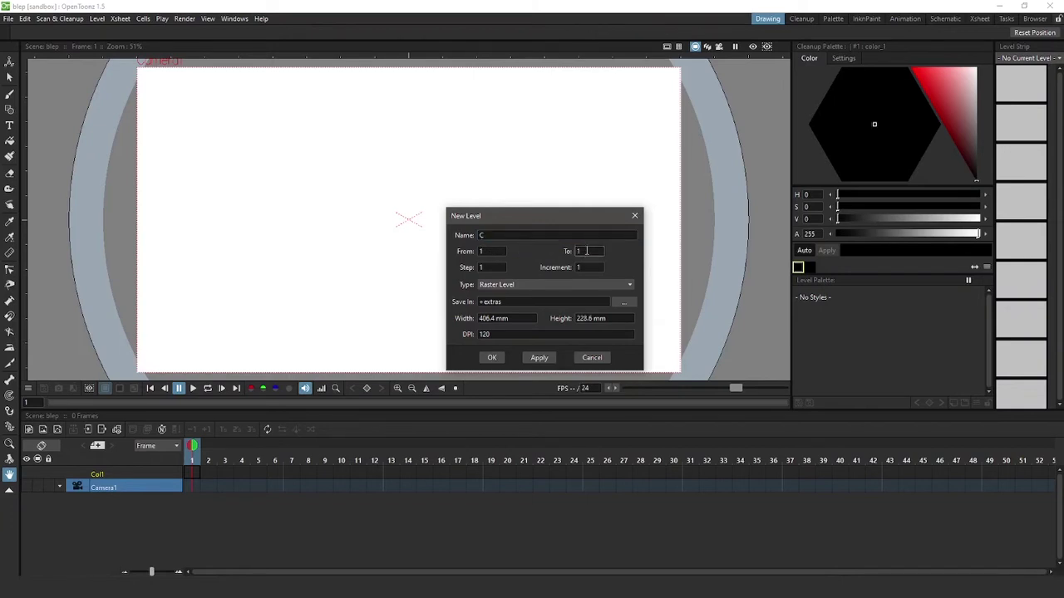
key("BackSpace")
type("1")
type("2")
left_click(493, 357)
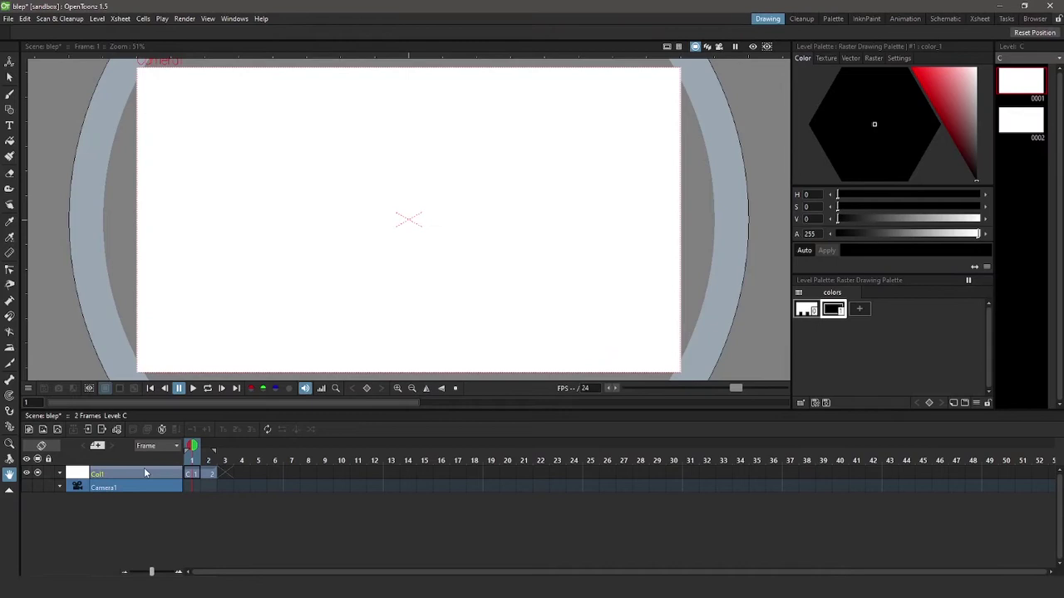
left_click(192, 452)
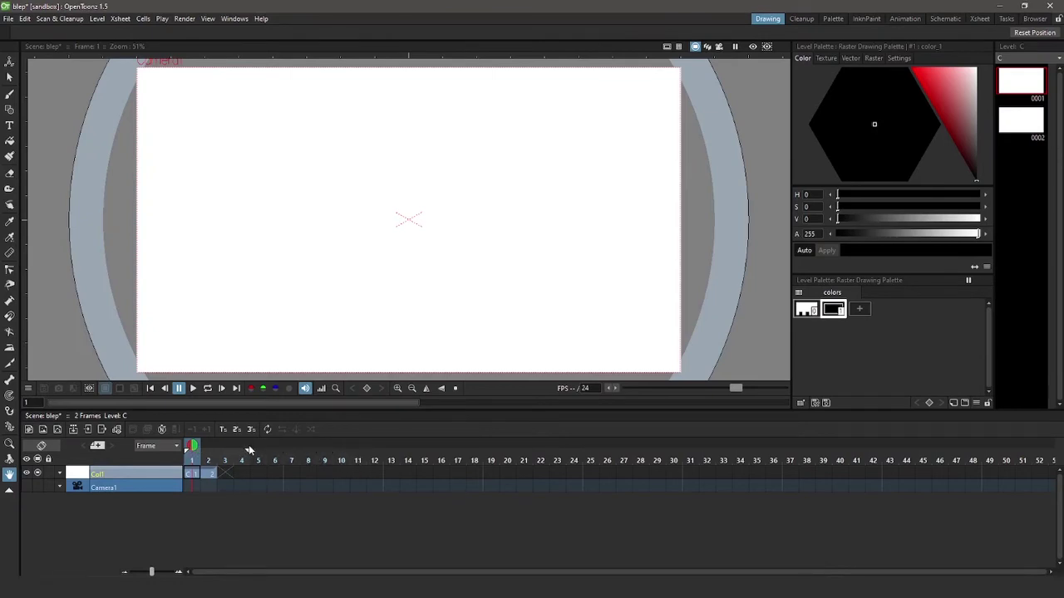
left_click(192, 476)
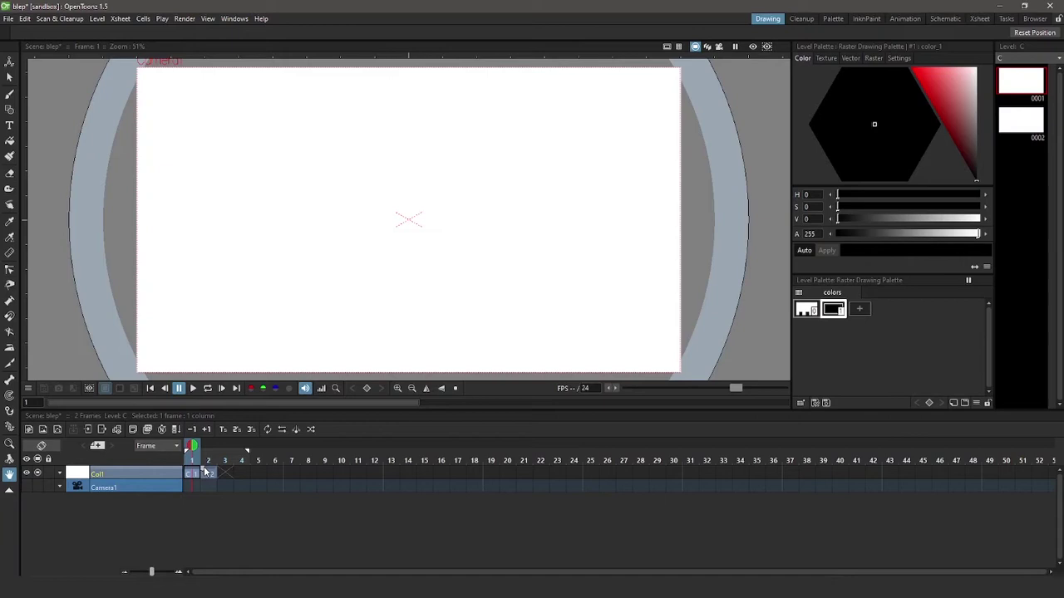
left_click_drag(203, 472, 266, 478)
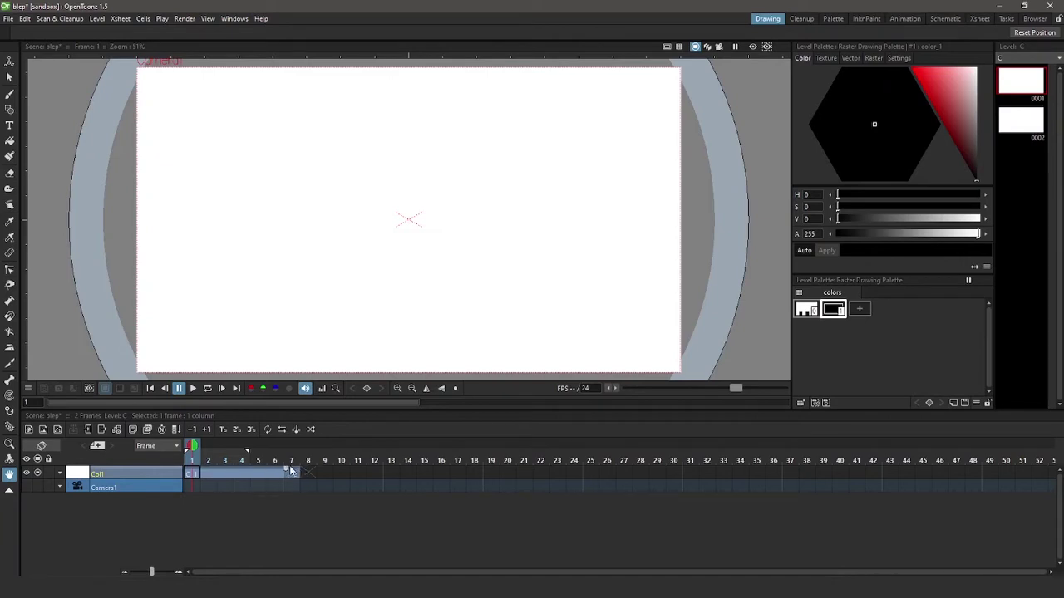
left_click_drag(198, 476, 239, 474)
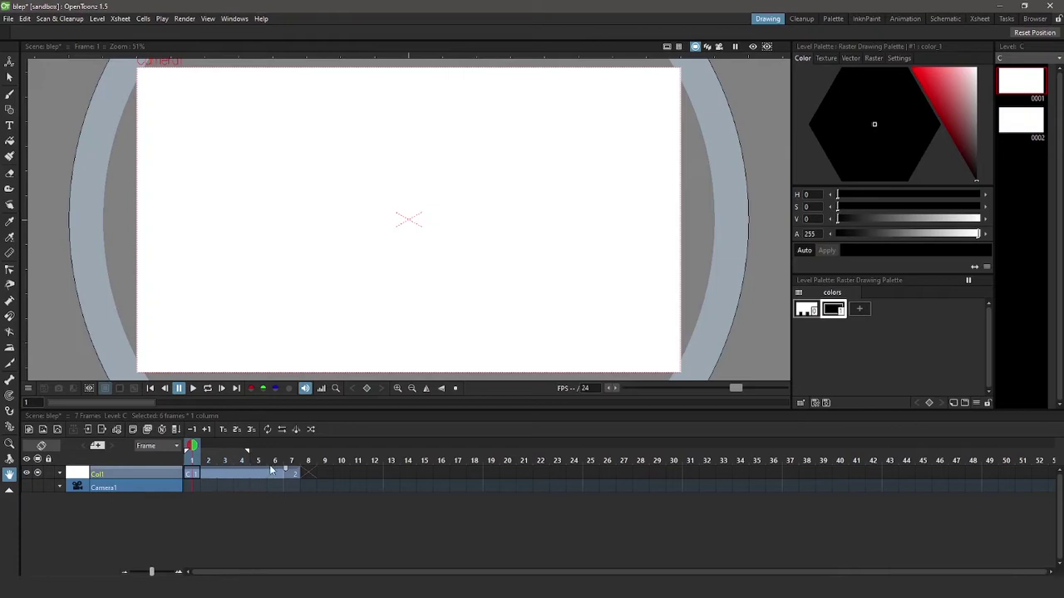
left_click_drag(269, 472, 209, 472)
left_click(208, 473)
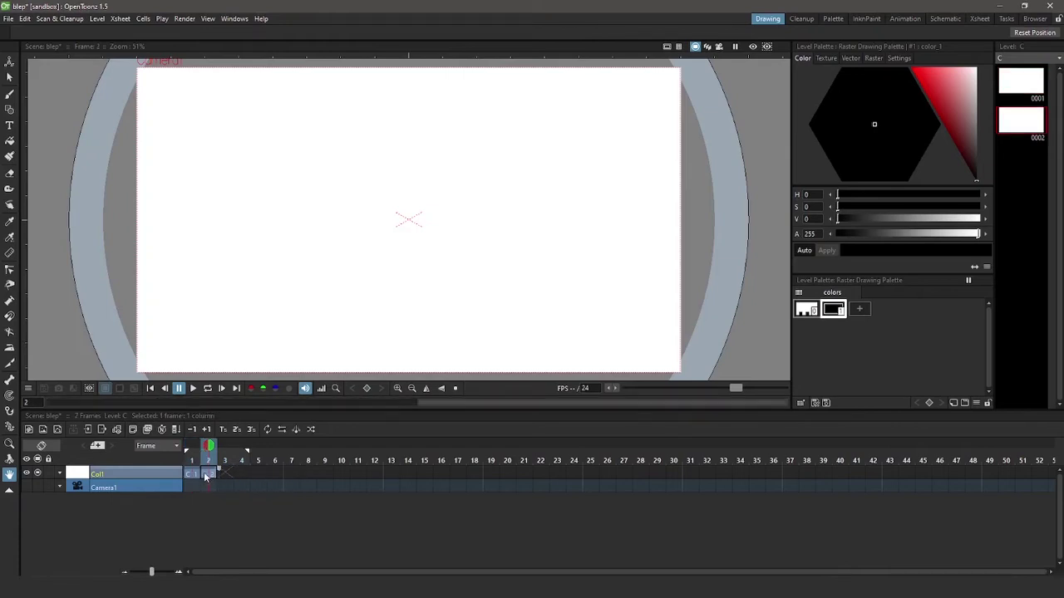
left_click(194, 473)
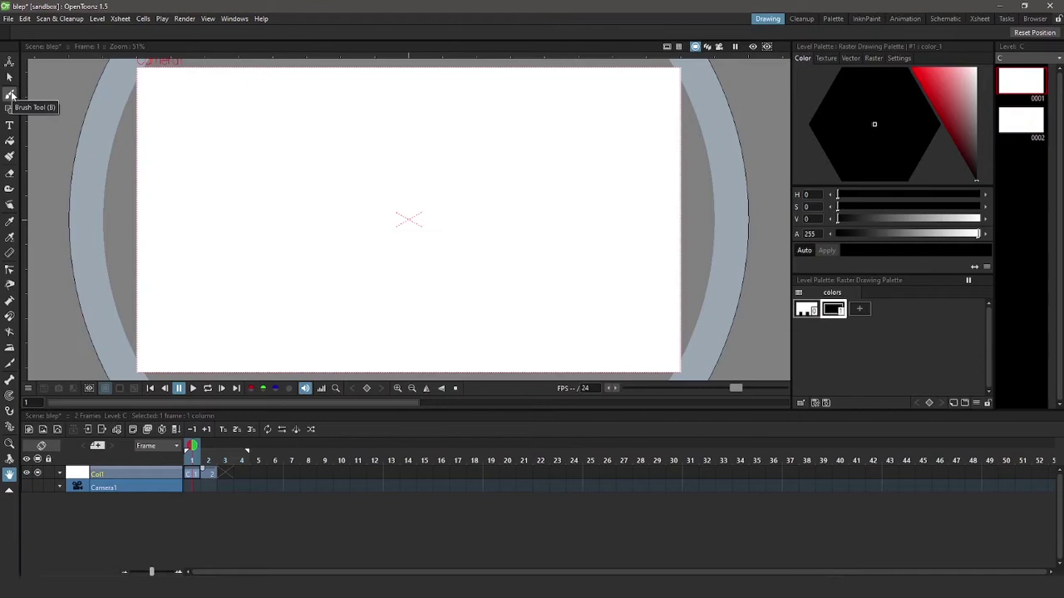
Step: With the Brush tool, sketch both eye outlines, irises, lower lid, eyebrow and fold line
left_click(10, 94)
mouse_move(316, 169)
left_mouse_down()
mouse_move(300, 188)
mouse_move(366, 176)
left_mouse_up()
mouse_move(309, 191)
left_mouse_down()
mouse_move(314, 216)
mouse_move(341, 193)
left_mouse_up()
mouse_move(514, 163)
left_mouse_down()
mouse_move(442, 173)
mouse_move(514, 166)
left_mouse_up()
mouse_move(479, 163)
left_mouse_down()
mouse_move(499, 163)
mouse_move(487, 175)
left_mouse_up()
left_click_drag(326, 154, 357, 151)
left_click_drag(453, 133, 518, 133)
left_click_drag(305, 160, 366, 154)
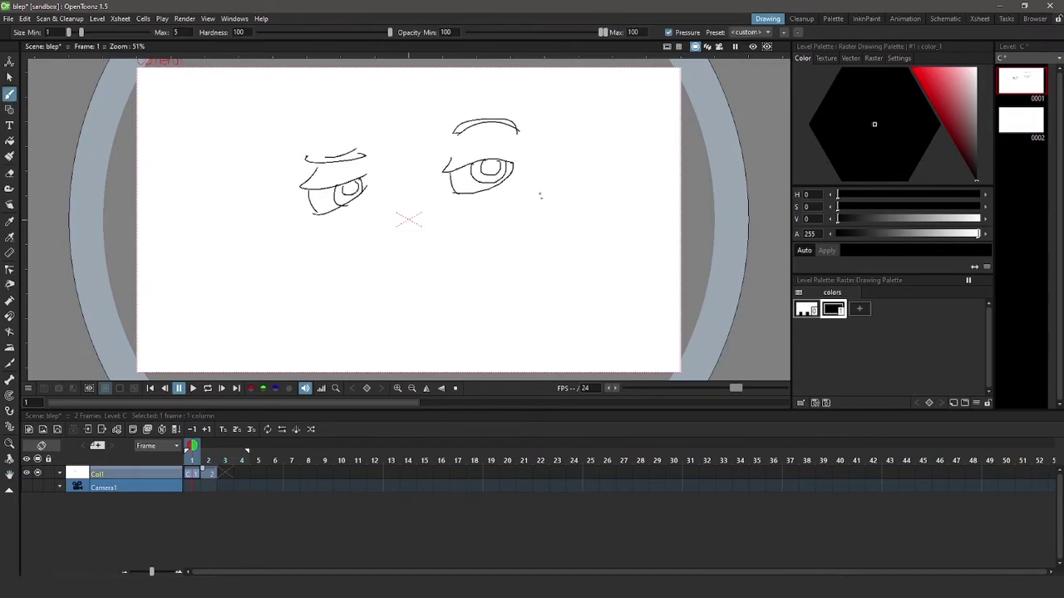
Step: Thicken the upper lash lines and add lower lash strokes under both eyes
left_click_drag(285, 184, 366, 176)
left_click_drag(429, 170, 516, 158)
left_click_drag(427, 169, 479, 166)
left_click_drag(282, 185, 357, 180)
left_click_drag(422, 167, 517, 159)
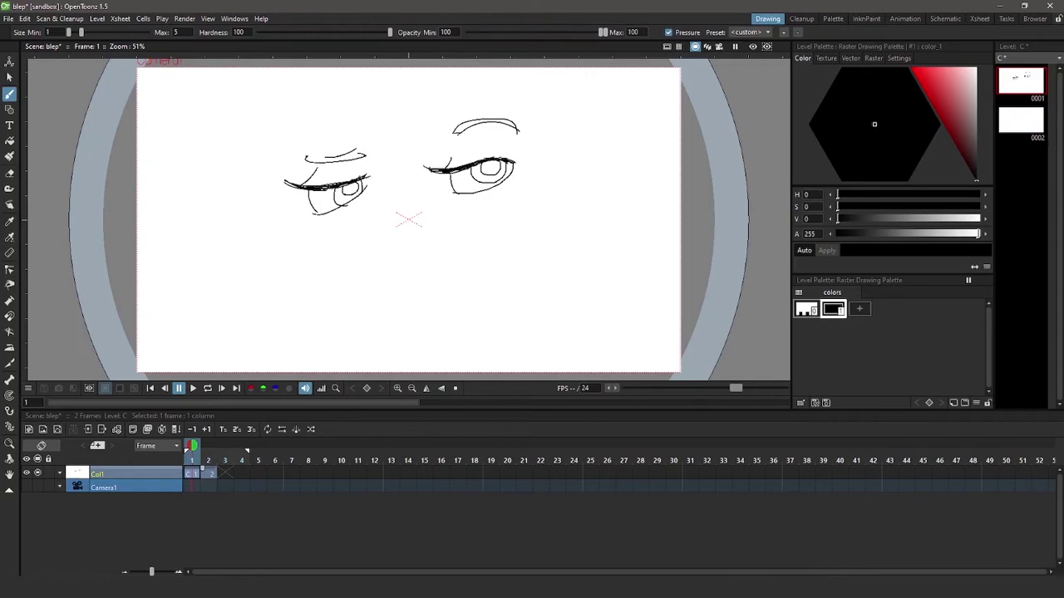
left_click_drag(306, 221, 322, 212)
left_click_drag(447, 198, 505, 184)
left_click_drag(484, 198, 509, 190)
left_click_drag(336, 219, 369, 208)
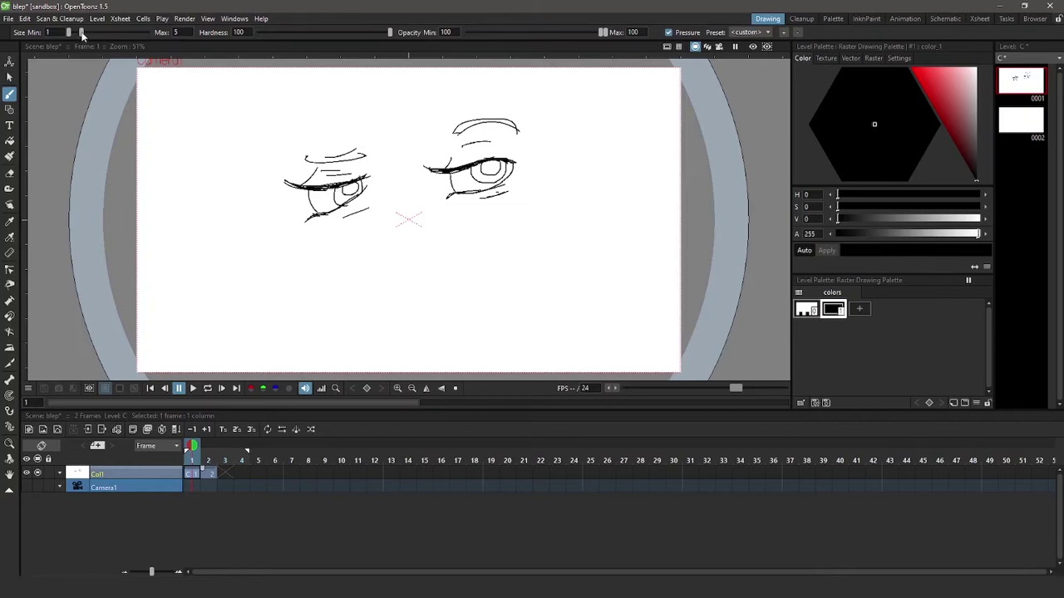
Step: Adjust the brush Size Max and lower Size Min to 2
mouse_move(131, 33)
left_mouse_down()
mouse_move(155, 32)
mouse_move(127, 33)
left_mouse_up()
mouse_move(84, 33)
left_mouse_down()
mouse_move(95, 29)
mouse_move(73, 33)
left_mouse_up()
scroll(453, 278, "down", 3)
Step: Draw test strokes (a wave, '24', '2') and try brush minimum size 19 on a thick blob
scroll(455, 274, "up", 4)
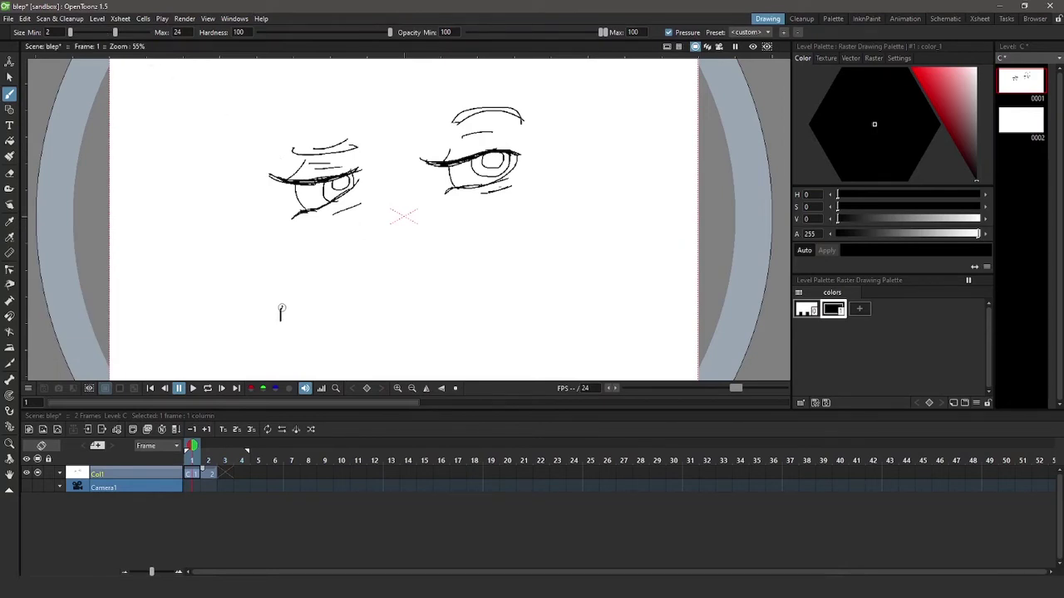
mouse_move(295, 313)
left_mouse_down()
mouse_move(338, 313)
mouse_move(357, 291)
mouse_move(383, 310)
mouse_move(395, 277)
mouse_move(414, 271)
mouse_move(446, 304)
mouse_move(451, 273)
mouse_move(466, 264)
mouse_move(477, 290)
mouse_move(505, 285)
left_mouse_up()
left_click_drag(475, 234, 509, 247)
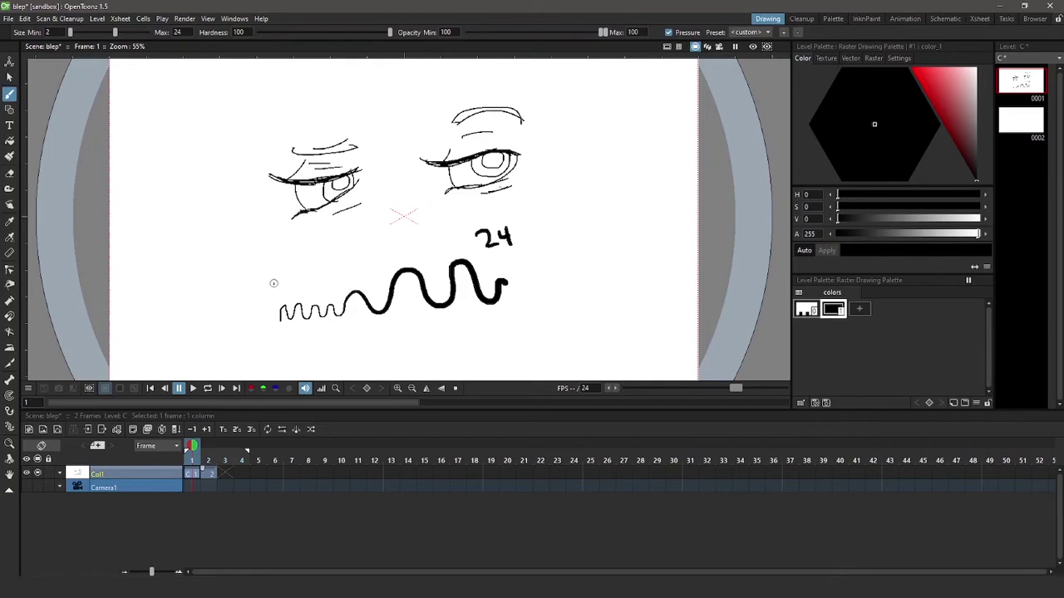
left_click_drag(274, 282, 283, 291)
mouse_move(71, 33)
left_mouse_down()
mouse_move(156, 34)
mouse_move(132, 32)
left_mouse_up()
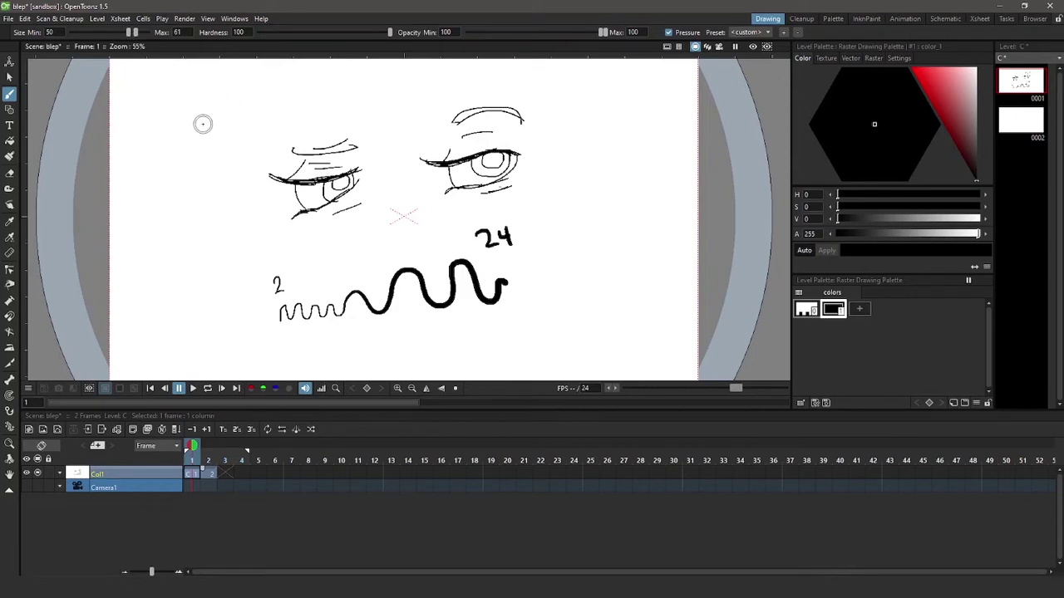
mouse_move(202, 124)
left_mouse_down()
mouse_move(222, 123)
mouse_move(241, 99)
mouse_move(264, 112)
mouse_move(295, 87)
mouse_move(330, 94)
left_mouse_up()
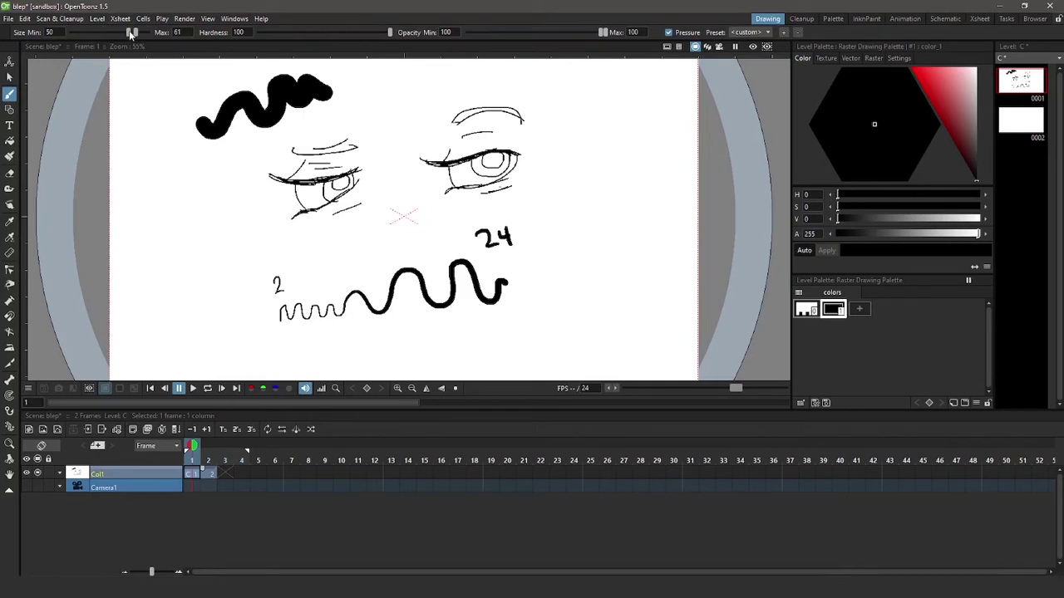
Step: Lower the brush minimum size, test a thin S-stroke, and undo the test strokes
left_click_drag(127, 35, 90, 45)
mouse_move(585, 97)
left_mouse_down()
mouse_move(612, 113)
mouse_move(649, 205)
mouse_move(656, 309)
mouse_move(653, 336)
mouse_move(593, 355)
left_mouse_up()
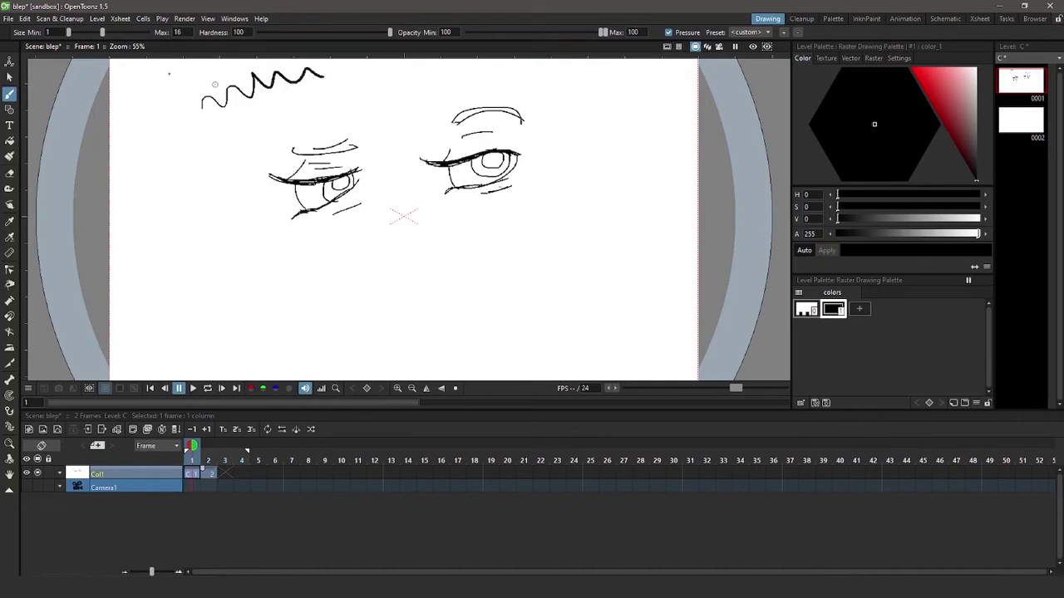
key("ctrl+z")
mouse_move(226, 110)
left_mouse_down()
mouse_move(283, 80)
mouse_move(402, 90)
left_mouse_up()
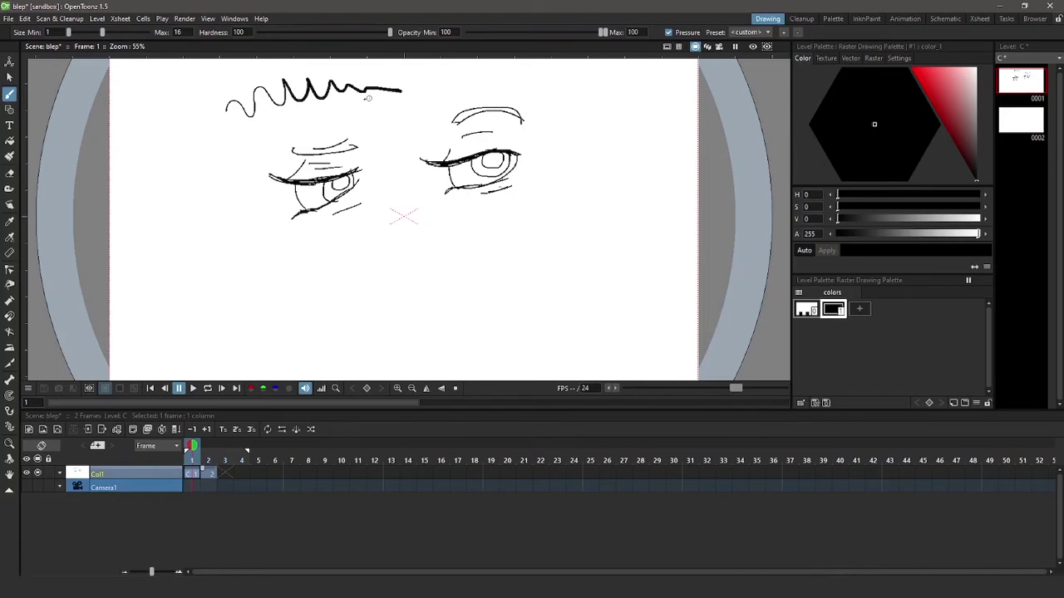
key("ctrl+z")
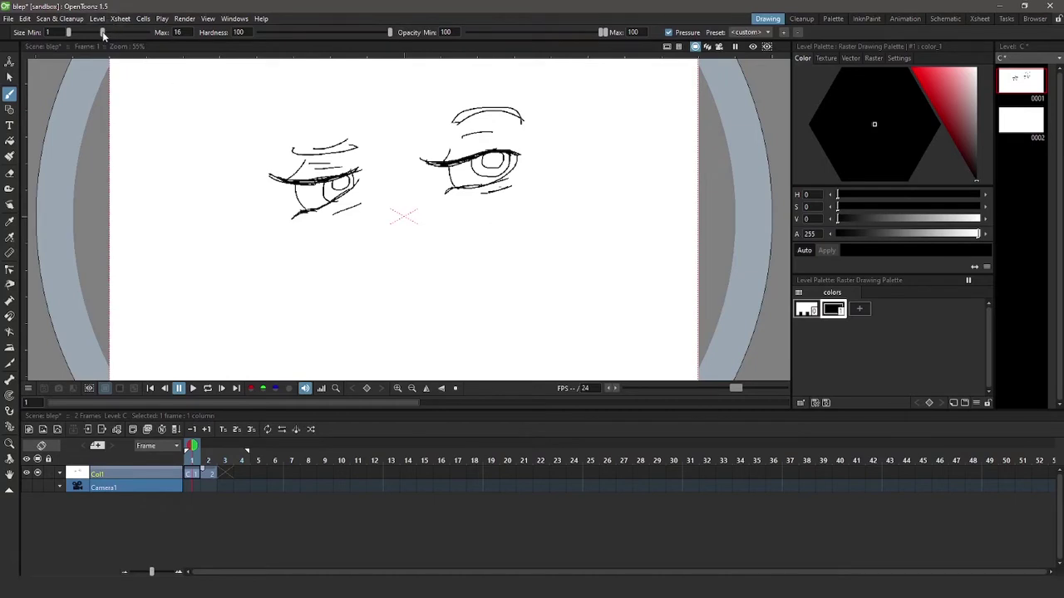
Step: Raise the brush Size Max and draw thick diagonal test strokes
mouse_move(103, 33)
left_mouse_down()
mouse_move(146, 37)
mouse_move(133, 38)
left_mouse_up()
left_click_drag(259, 331, 423, 237)
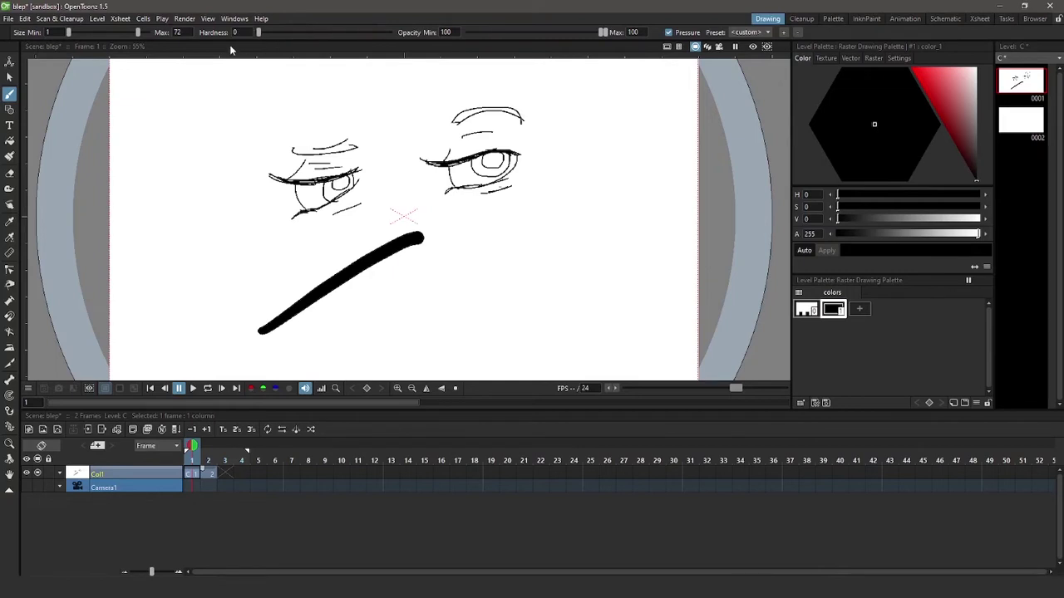
left_click_drag(342, 359, 501, 242)
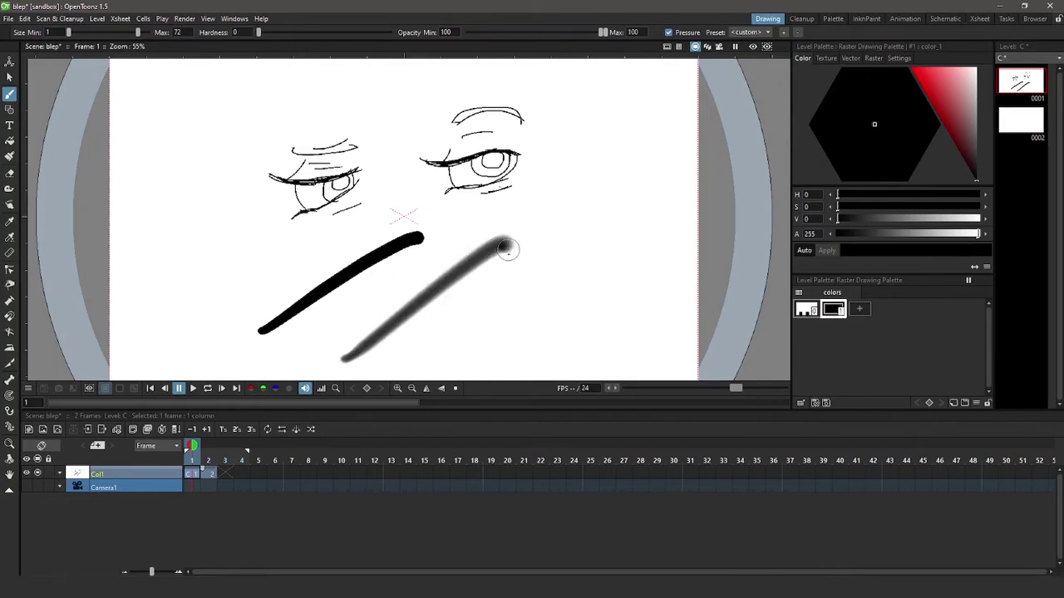
left_click(503, 244)
Step: Set brush hardness to about 81, testing strokes and undoing the unwanted ones
left_click_drag(259, 33, 321, 31)
mouse_move(187, 245)
left_mouse_down()
mouse_move(172, 204)
mouse_move(241, 163)
mouse_move(299, 91)
mouse_move(322, 93)
left_mouse_up()
key("ctrl+z")
mouse_move(237, 129)
left_mouse_down()
mouse_move(272, 98)
mouse_move(286, 114)
mouse_move(334, 75)
mouse_move(355, 96)
mouse_move(412, 81)
mouse_move(358, 80)
mouse_move(392, 93)
left_mouse_up()
key("ctrl+z")
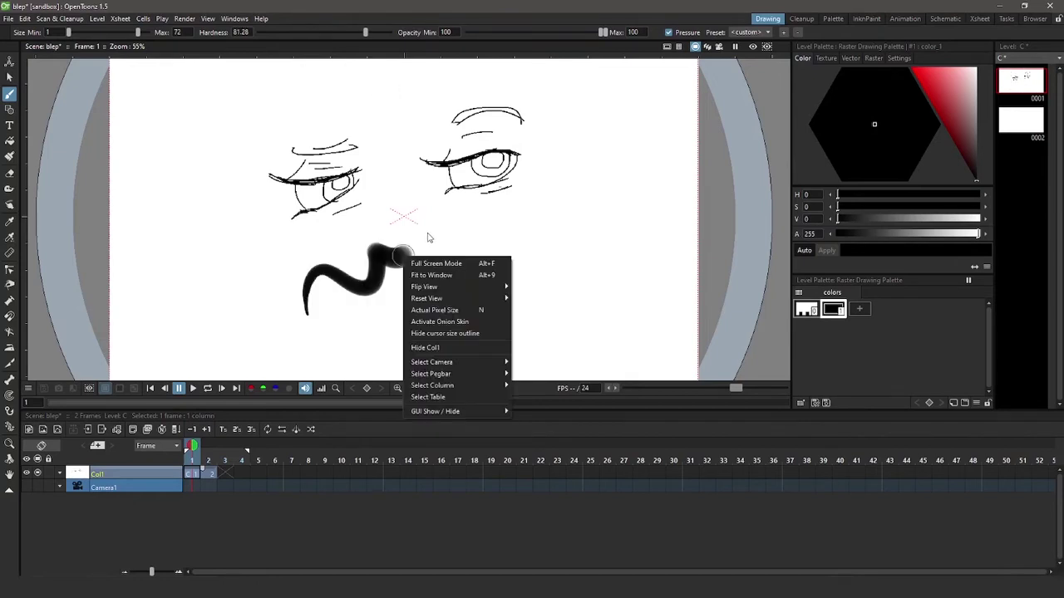
mouse_move(405, 232)
left_mouse_down()
mouse_move(425, 223)
mouse_move(440, 233)
left_mouse_up()
left_click_drag(466, 228, 529, 227)
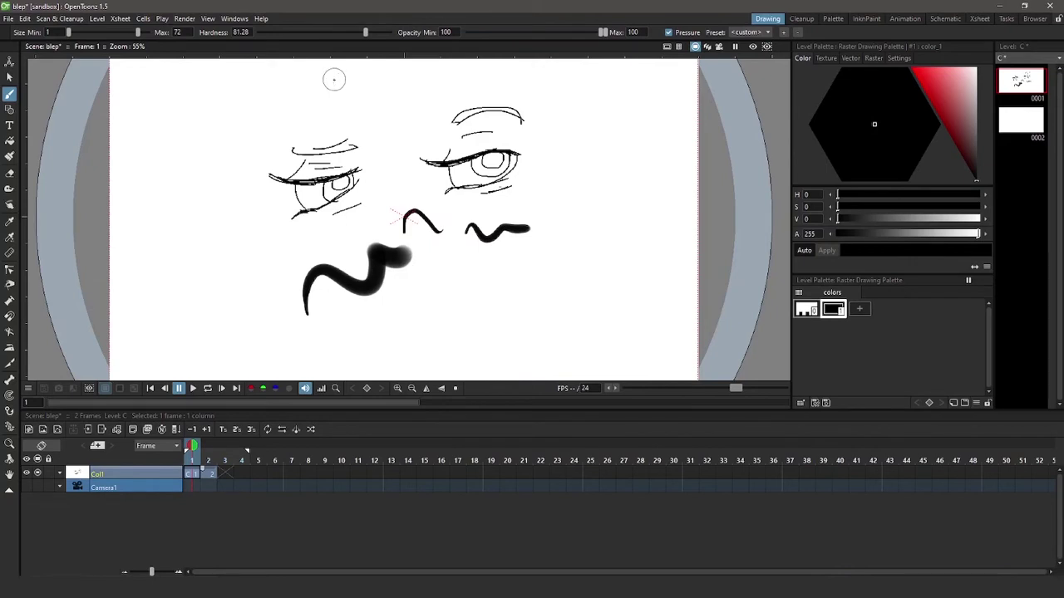
key("ctrl+z")
key("ctrl+z")
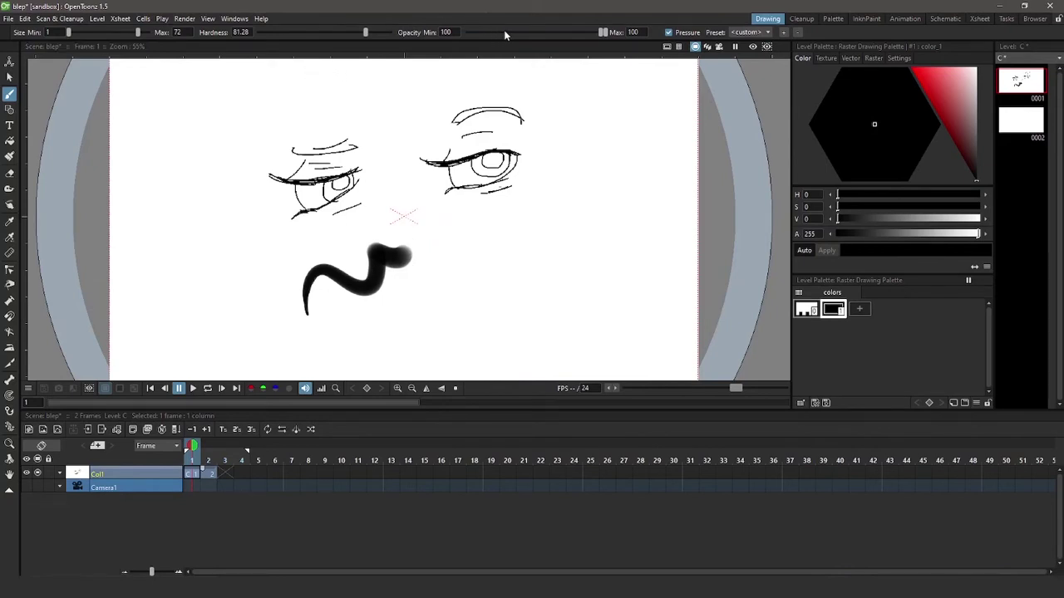
Step: Set the brush minimum opacity to 0 and adjust the maximum opacity
mouse_move(505, 35)
left_mouse_down()
mouse_move(466, 34)
mouse_move(510, 32)
left_mouse_up()
left_click_drag(578, 35, 463, 35)
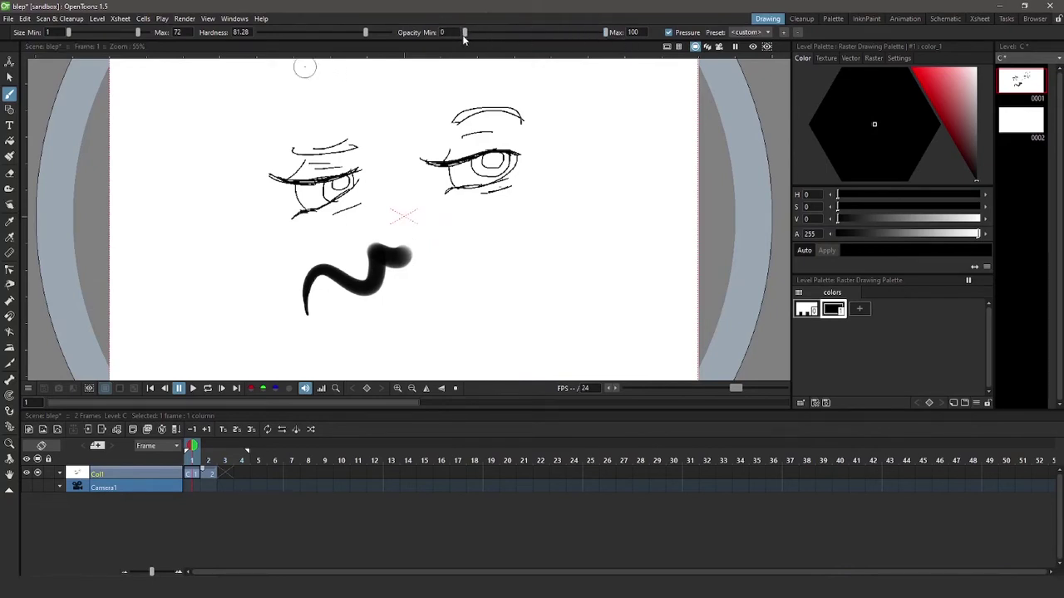
left_click(576, 31)
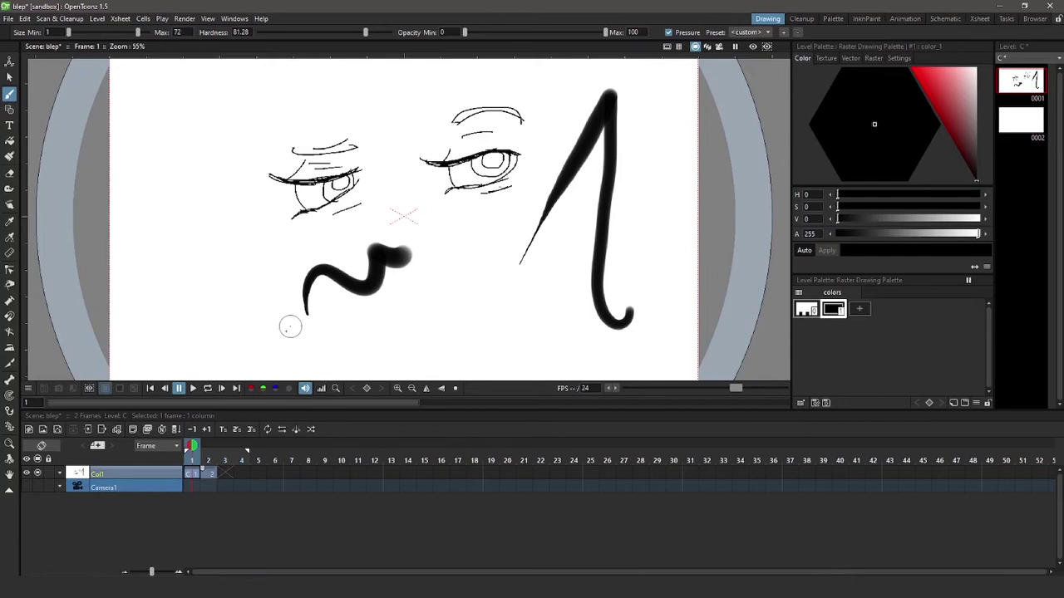
Step: Enlarge the eraser to size 368 and erase the black squiggle stroke
left_click(10, 174)
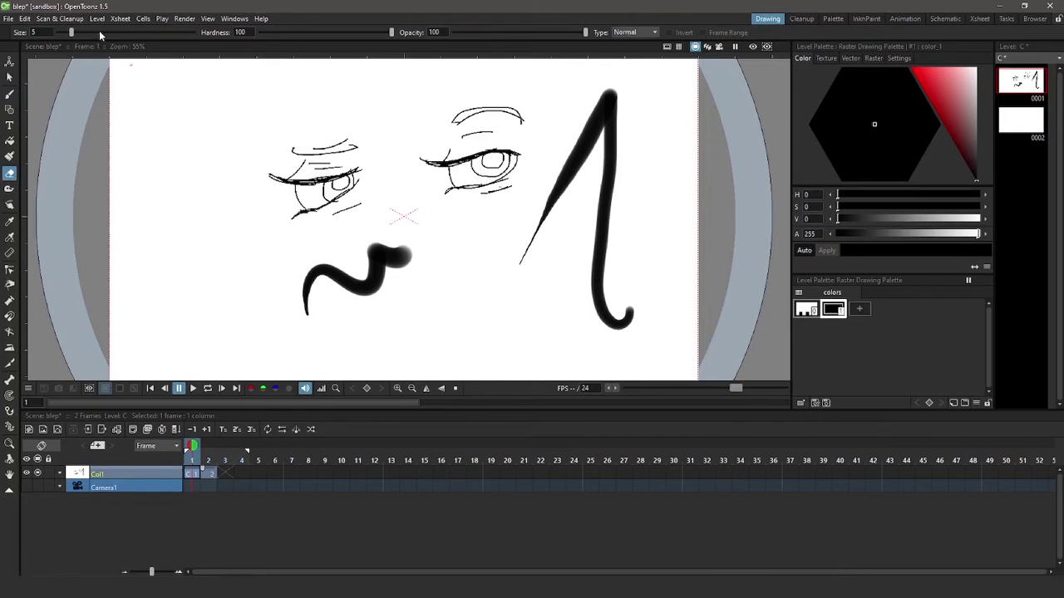
left_click_drag(72, 33, 98, 36)
left_click_drag(392, 33, 523, 16)
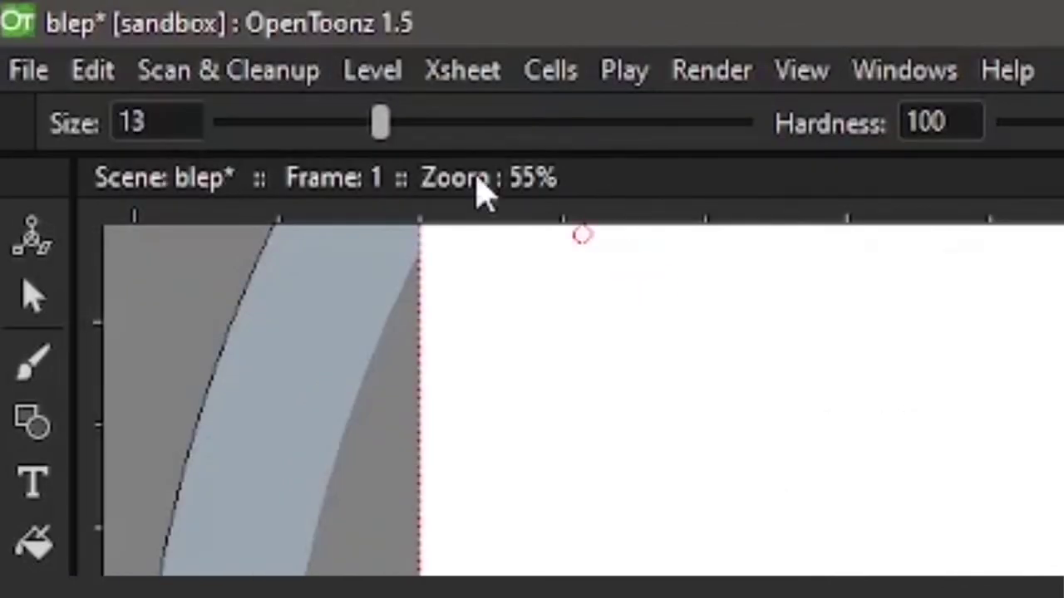
mouse_move(382, 128)
left_mouse_down()
mouse_move(446, 137)
mouse_move(705, 121)
left_mouse_up()
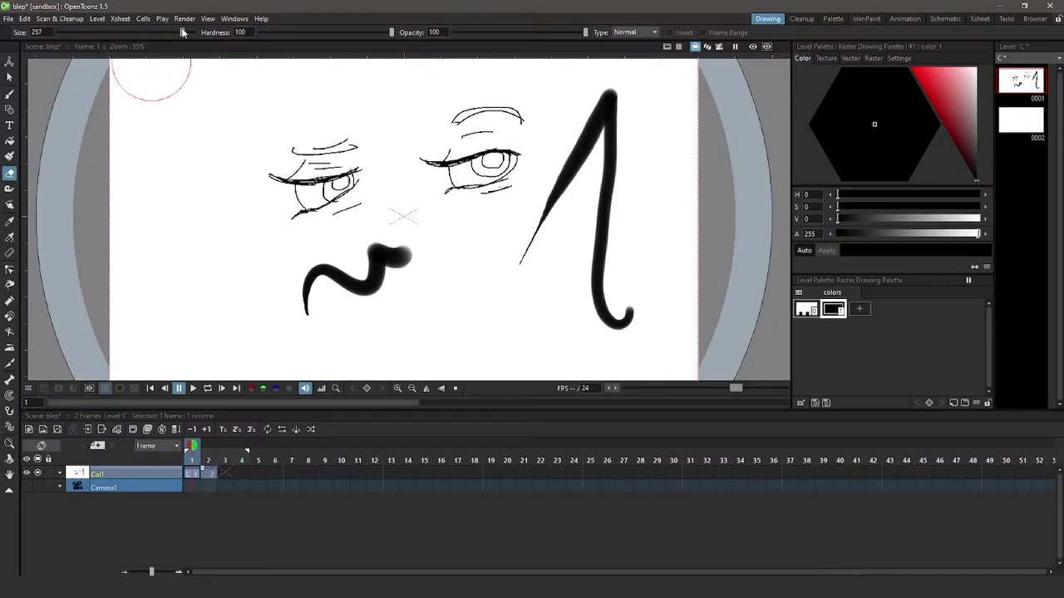
left_click_drag(182, 32, 183, 31)
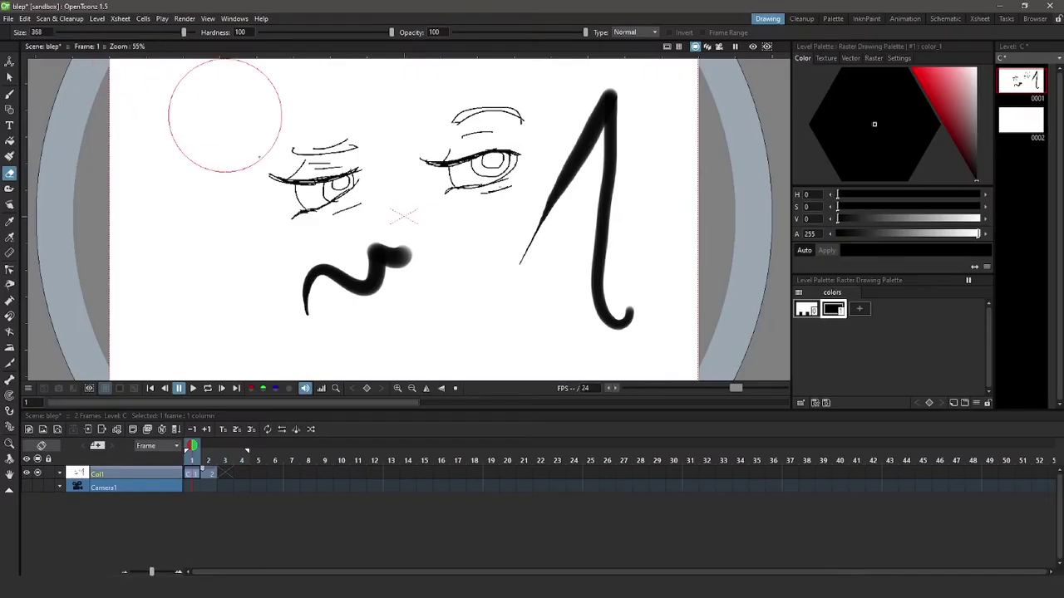
mouse_move(399, 258)
left_mouse_down()
mouse_move(380, 316)
mouse_move(327, 316)
mouse_move(417, 279)
left_mouse_up()
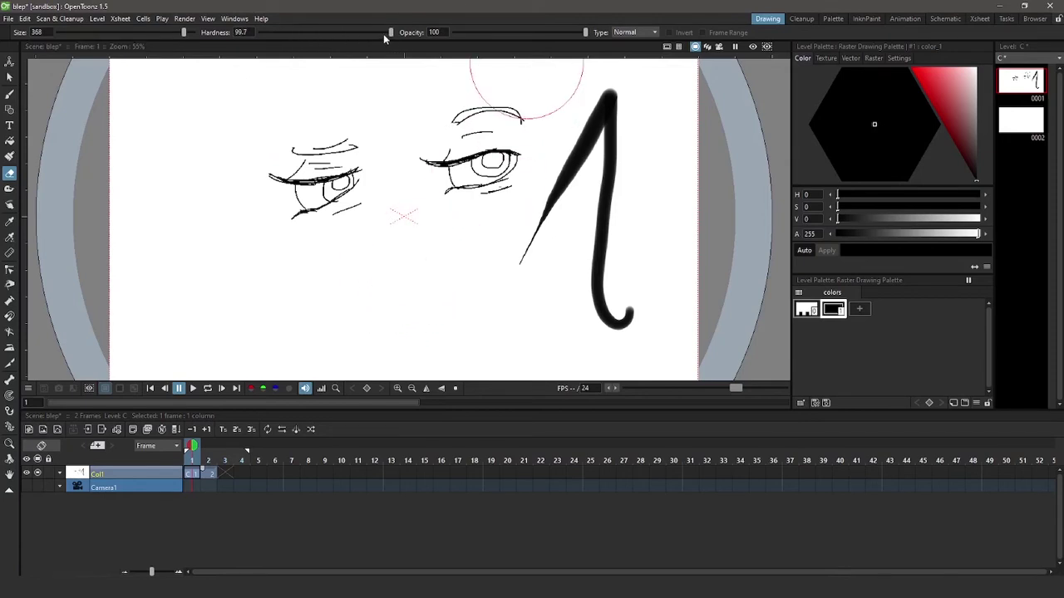
Step: Erase the tall diagonal stroke, softening the eraser to about 21 hardness then hardening it
left_click_drag(320, 32, 287, 31)
mouse_move(615, 241)
left_mouse_down()
mouse_move(672, 202)
mouse_move(629, 209)
mouse_move(623, 118)
left_mouse_up()
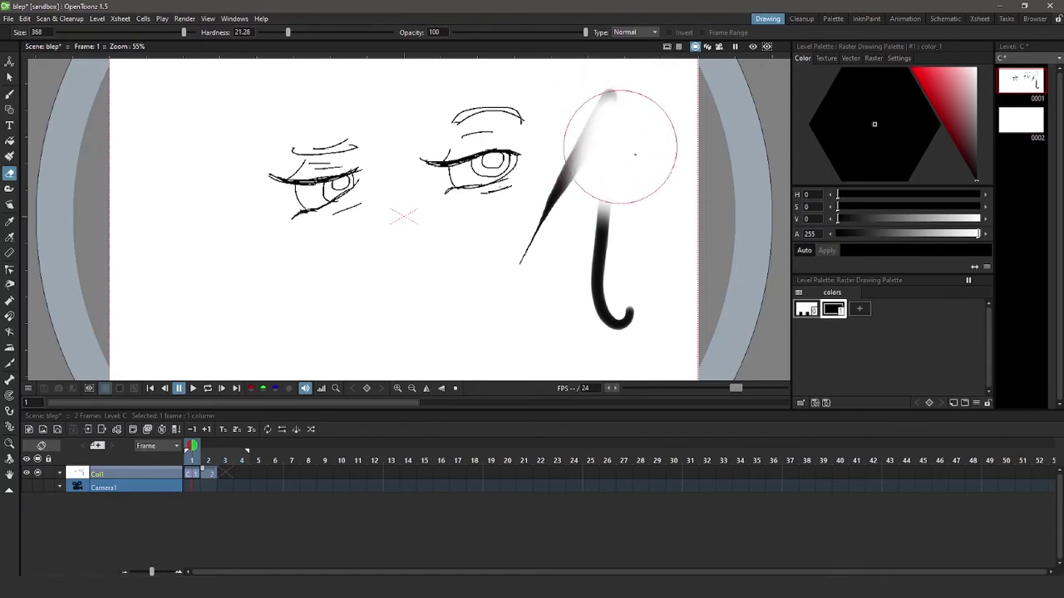
left_click_drag(288, 32, 487, 39)
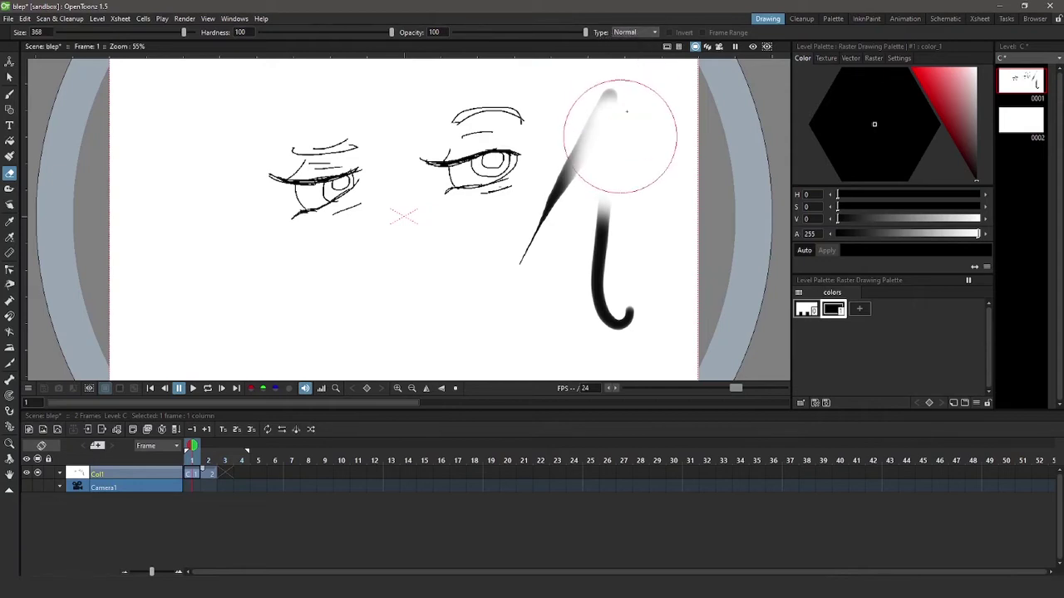
left_click_drag(612, 95, 620, 88)
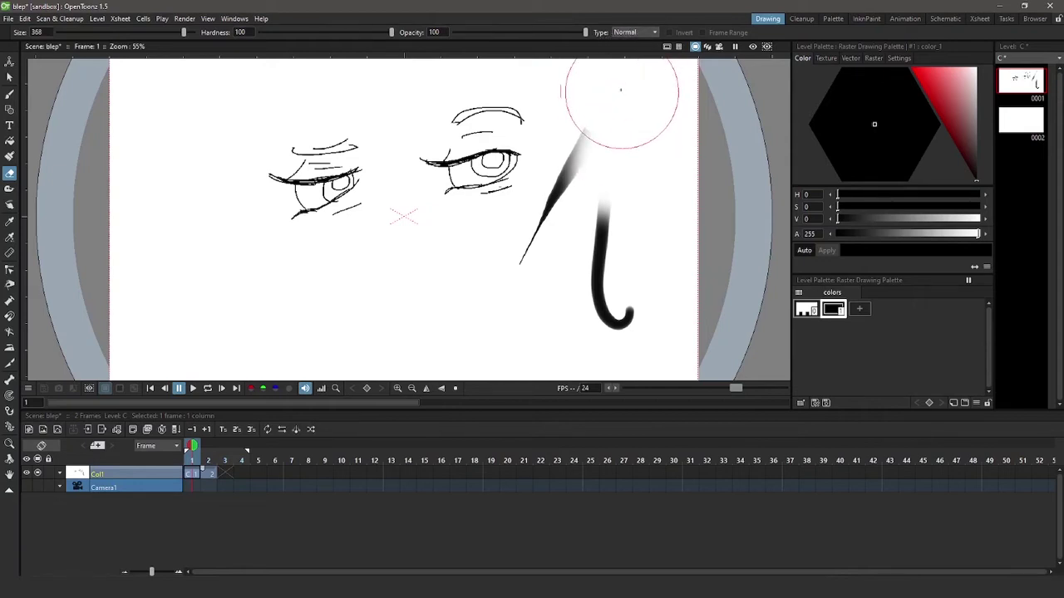
Step: Erase the hook stroke with Rectangular and Freehand eraser types, then choose Polyline
left_click(630, 32)
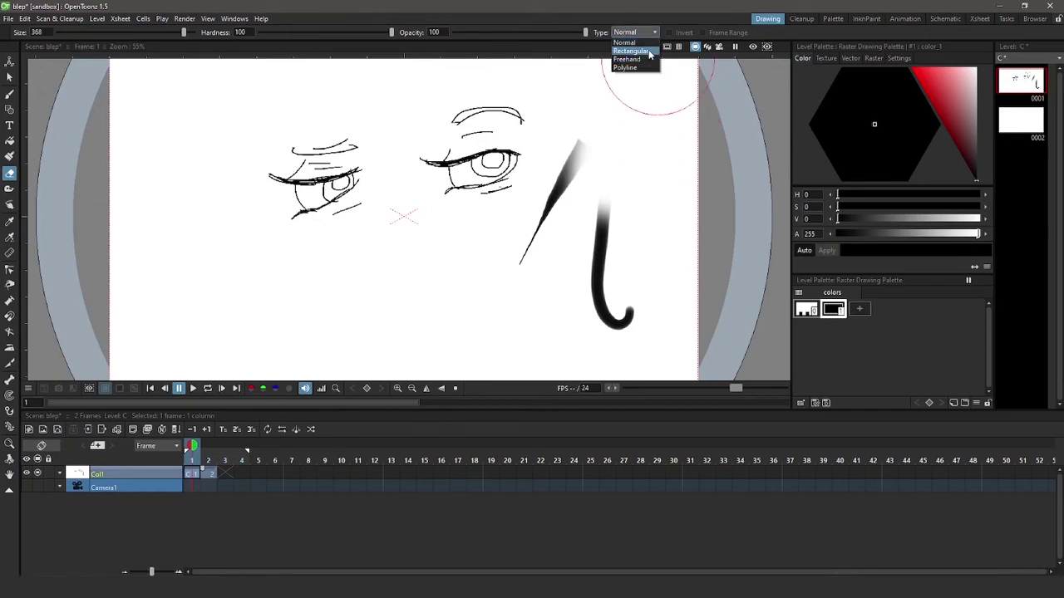
left_click(632, 51)
mouse_move(573, 186)
left_mouse_down()
mouse_move(627, 272)
mouse_move(650, 347)
left_mouse_up()
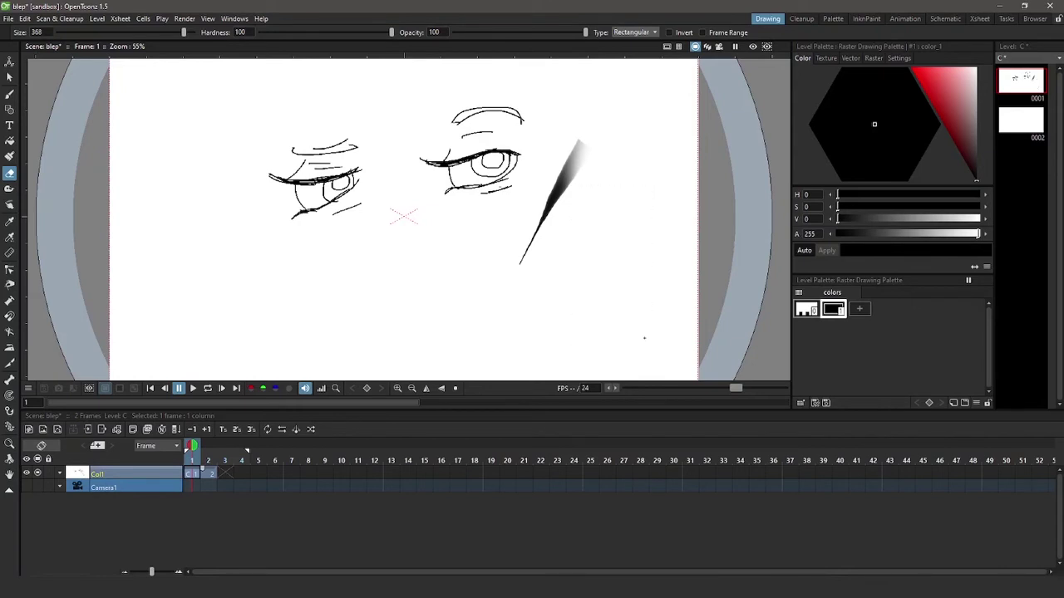
left_click(632, 32)
left_click(637, 60)
left_click_drag(571, 130, 570, 140)
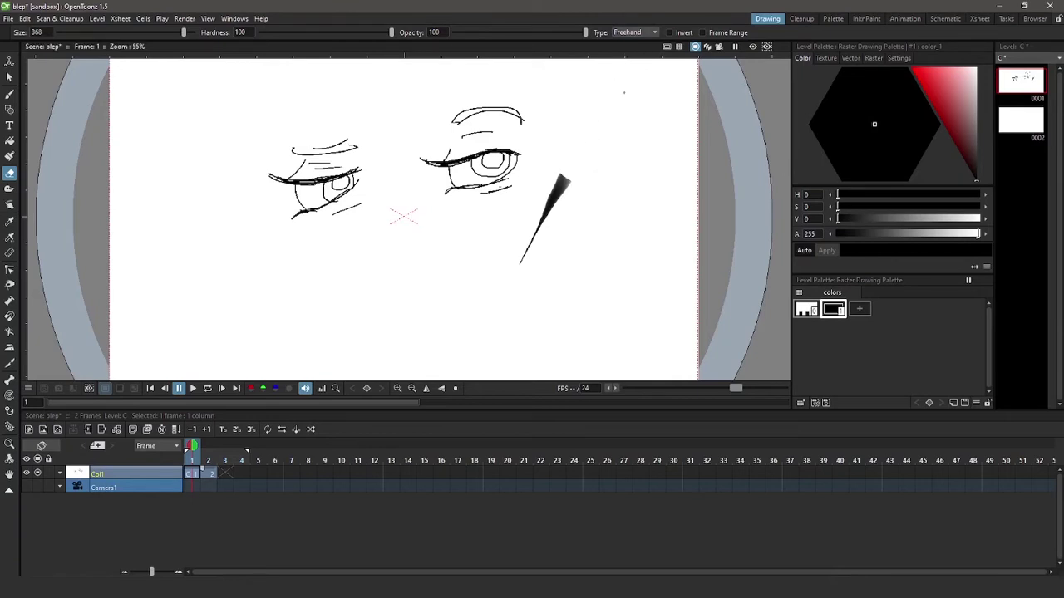
left_click(631, 31)
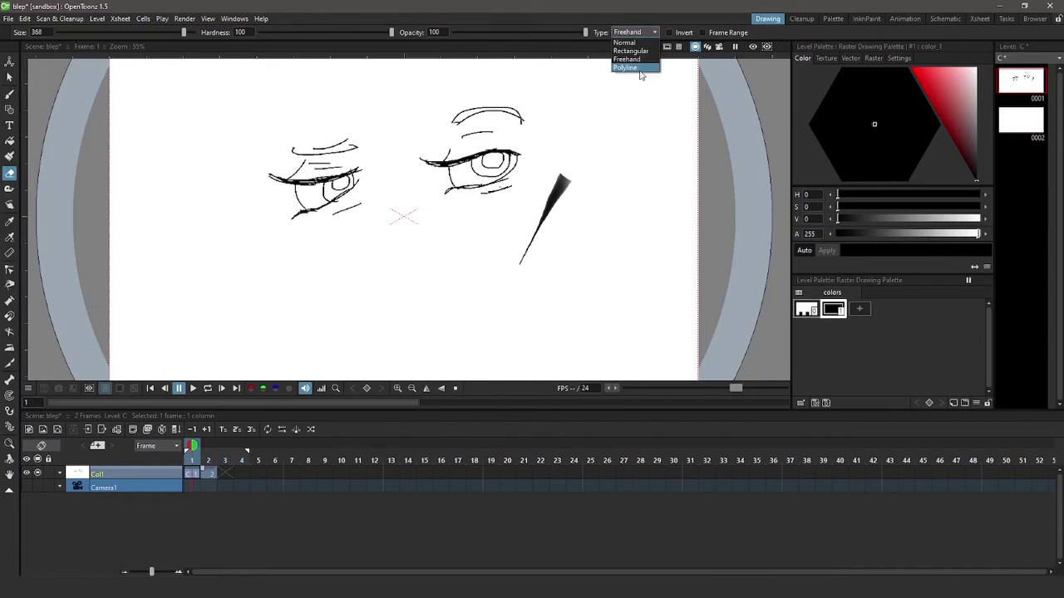
left_click(636, 69)
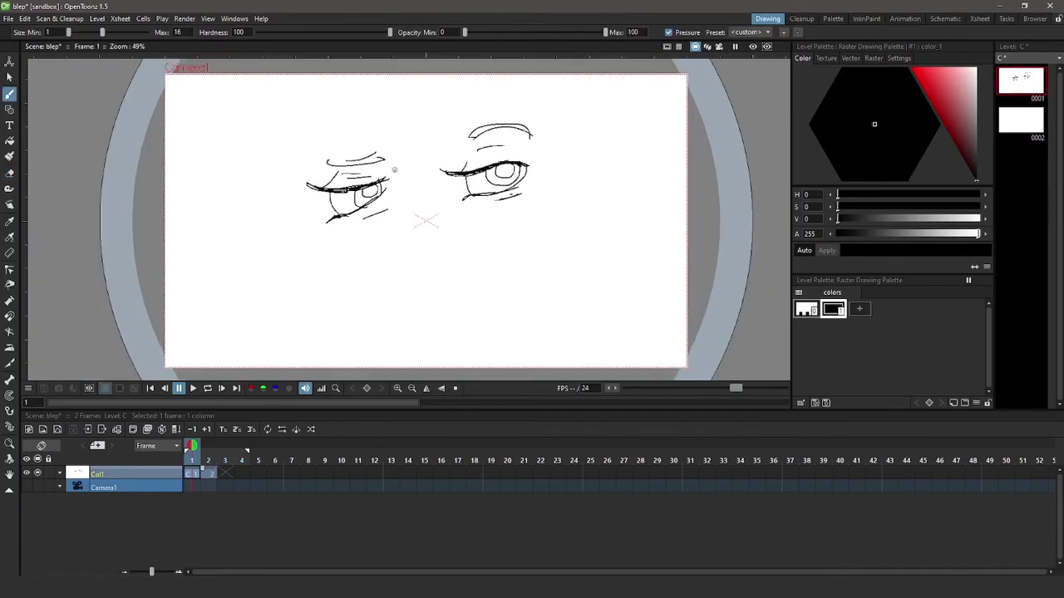
Step: Set brush opacity to full and add short lash and vertical marks beside the left eye
left_click_drag(465, 32, 603, 32)
mouse_move(326, 176)
left_mouse_down()
mouse_move(340, 190)
mouse_move(382, 174)
left_mouse_up()
left_click_drag(524, 162, 540, 156)
key("ctrl+z")
key("ctrl+z")
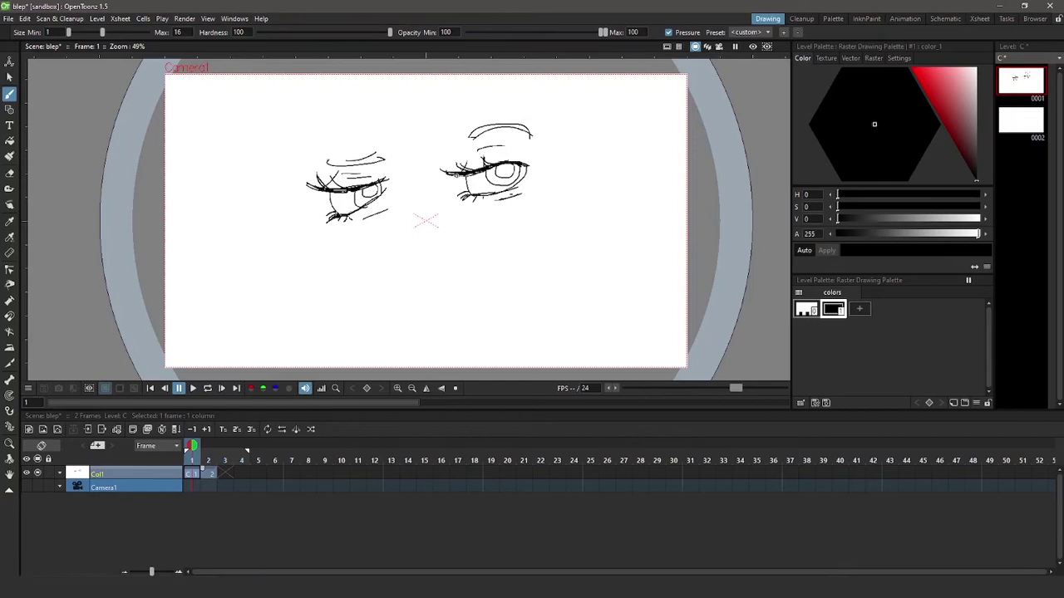
key("ctrl+z")
mouse_move(400, 108)
left_mouse_down()
mouse_move(477, 146)
mouse_move(399, 204)
mouse_move(403, 167)
left_mouse_up()
key("ctrl+z")
left_click_drag(392, 125, 396, 162)
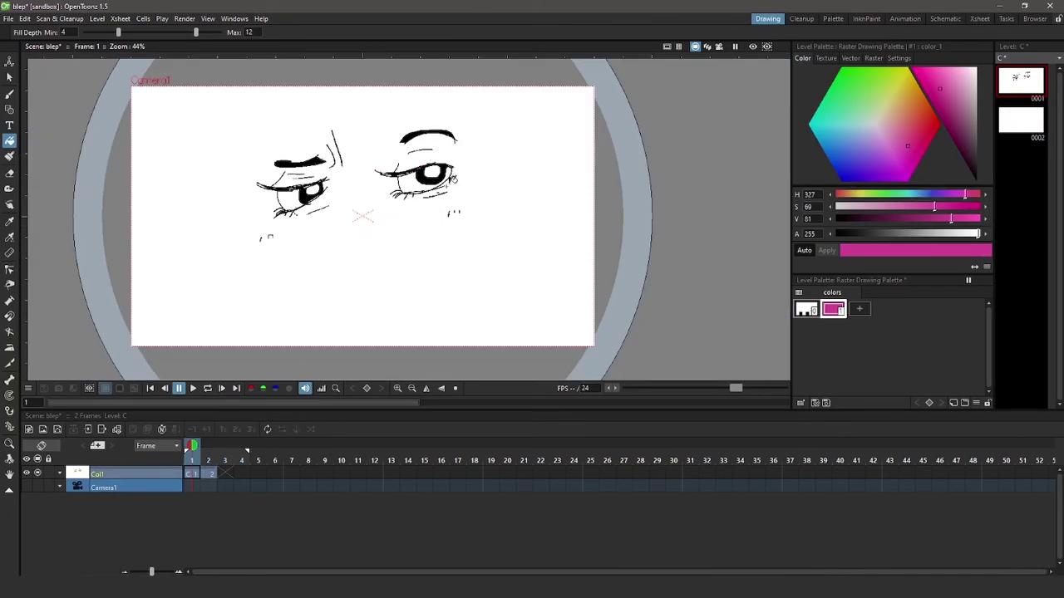
Step: Fill all eye lines with the magenta colour_1 style (H 302, S 70, V 79)
left_click(453, 179)
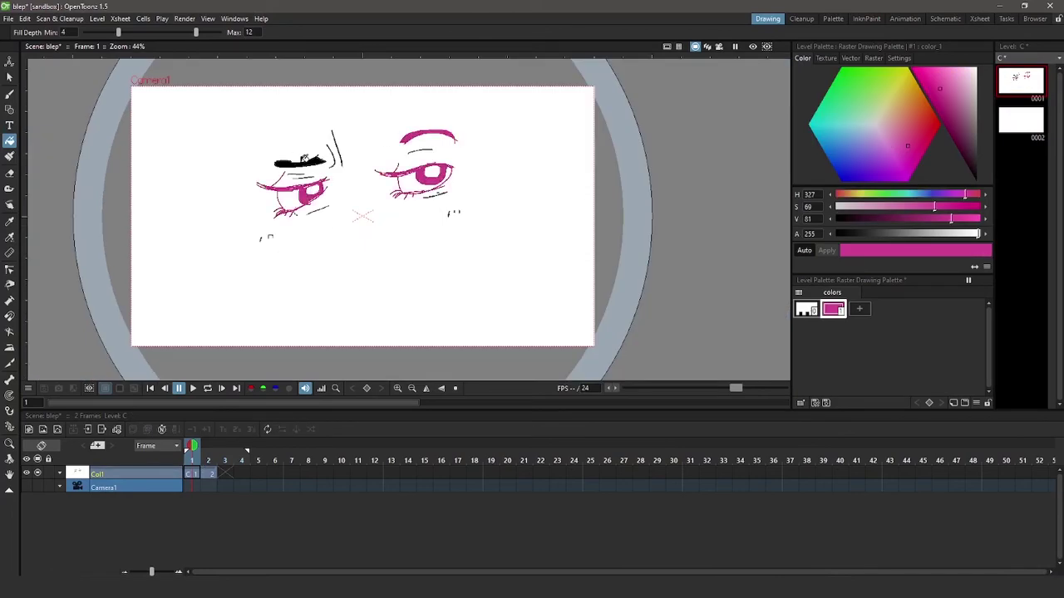
left_click(295, 162)
scroll(416, 182, "up", 5)
scroll(379, 170, "left", 5)
left_click(380, 170)
left_click(182, 322)
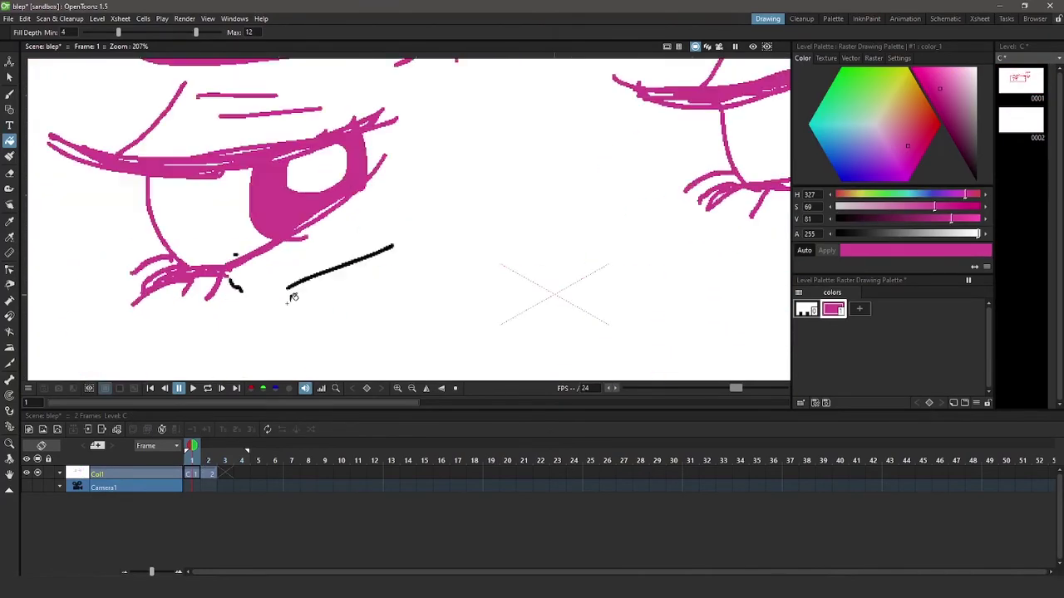
scroll(415, 216, "right", 5)
scroll(415, 216, "down", 6)
key("b")
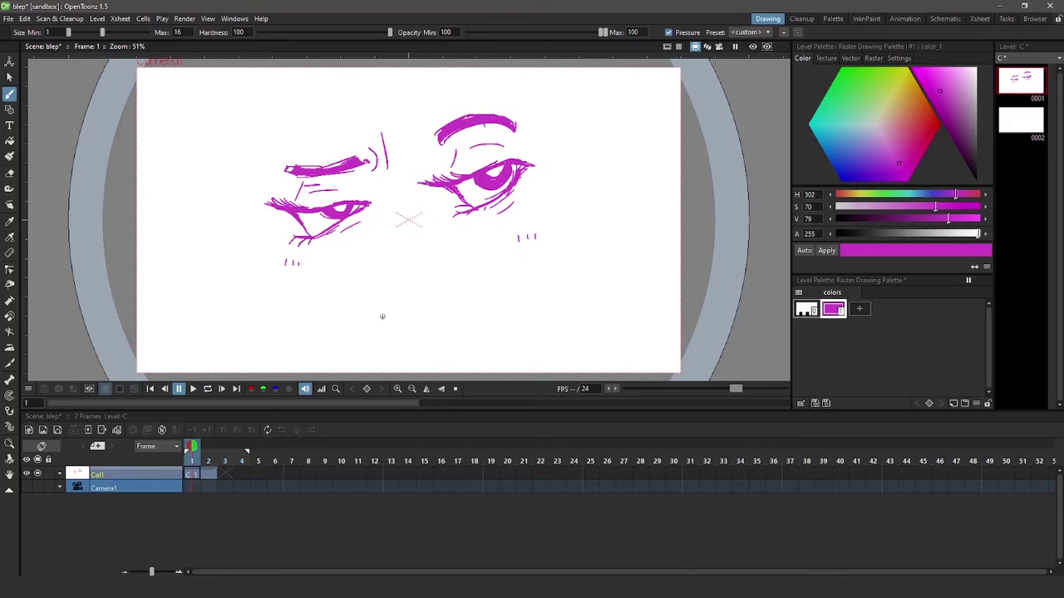
mouse_move(389, 327)
left_mouse_down()
mouse_move(443, 290)
mouse_move(467, 306)
mouse_move(507, 276)
mouse_move(534, 294)
mouse_move(581, 277)
mouse_move(614, 214)
left_mouse_up()
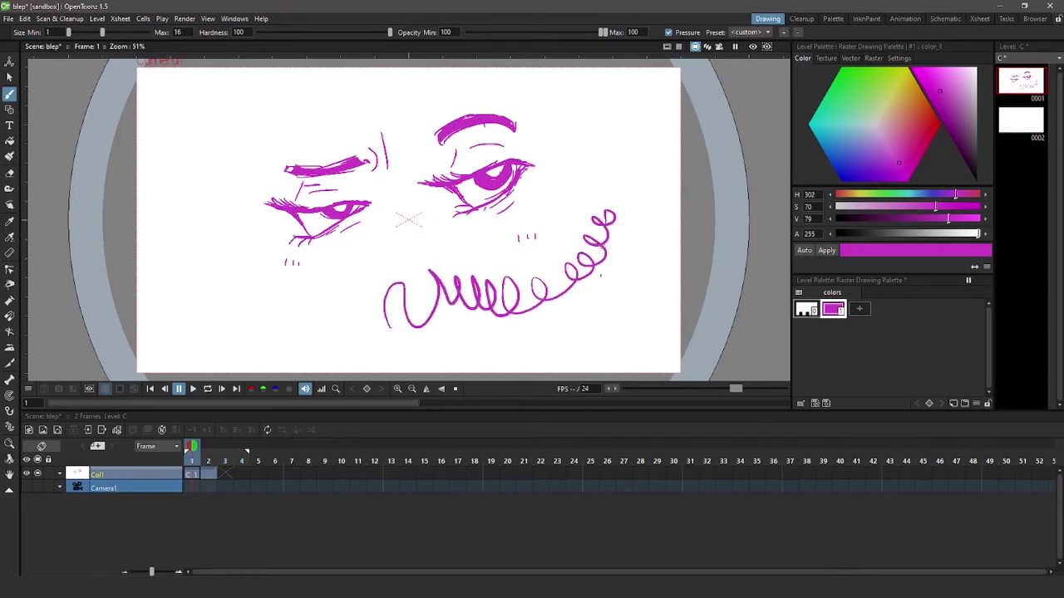
key("ctrl+z")
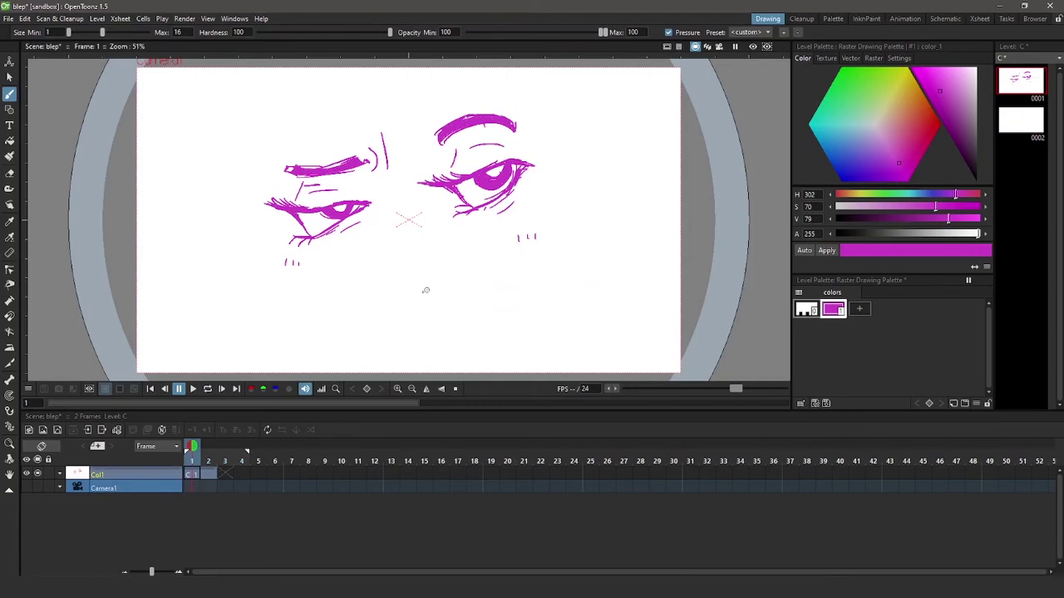
mouse_move(412, 305)
left_mouse_down()
mouse_move(449, 287)
mouse_move(513, 290)
left_mouse_up()
key("ctrl+z")
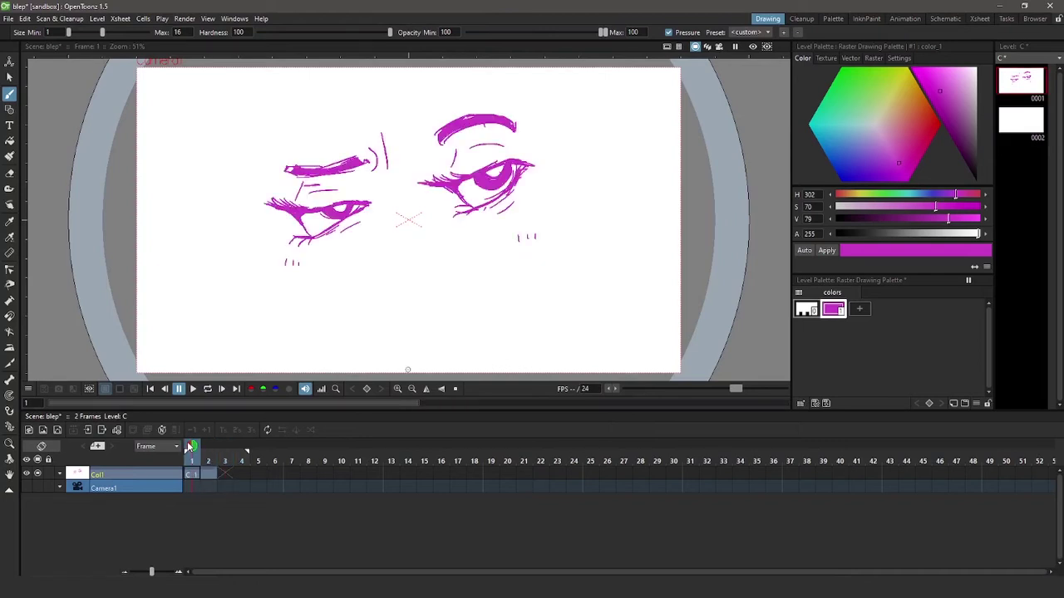
Step: Go to frame 3 with frame 1 shown as onion skin
left_click_drag(189, 447, 223, 447)
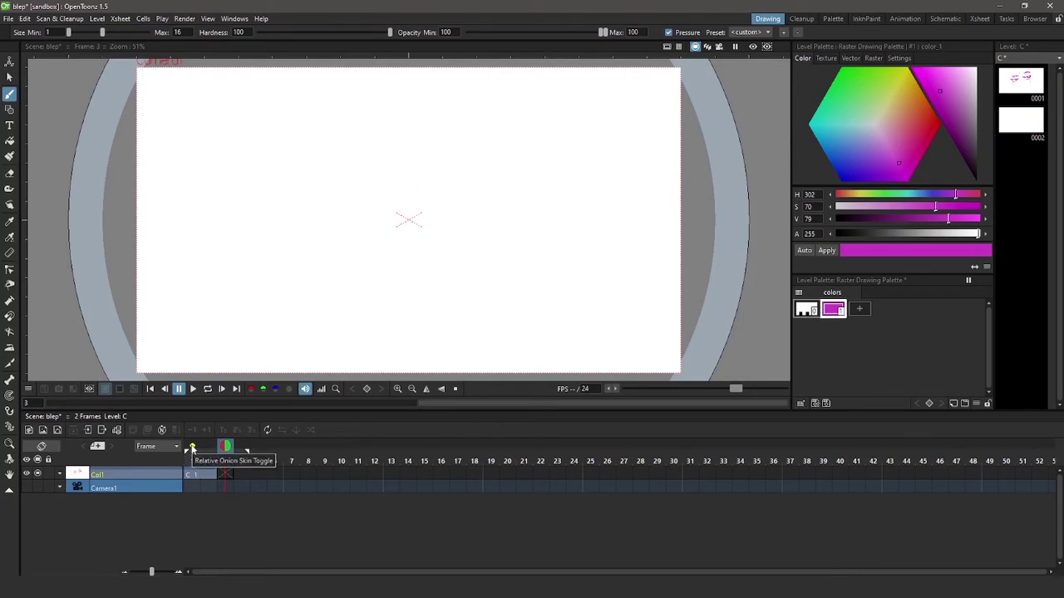
left_click(192, 447)
left_click(224, 474)
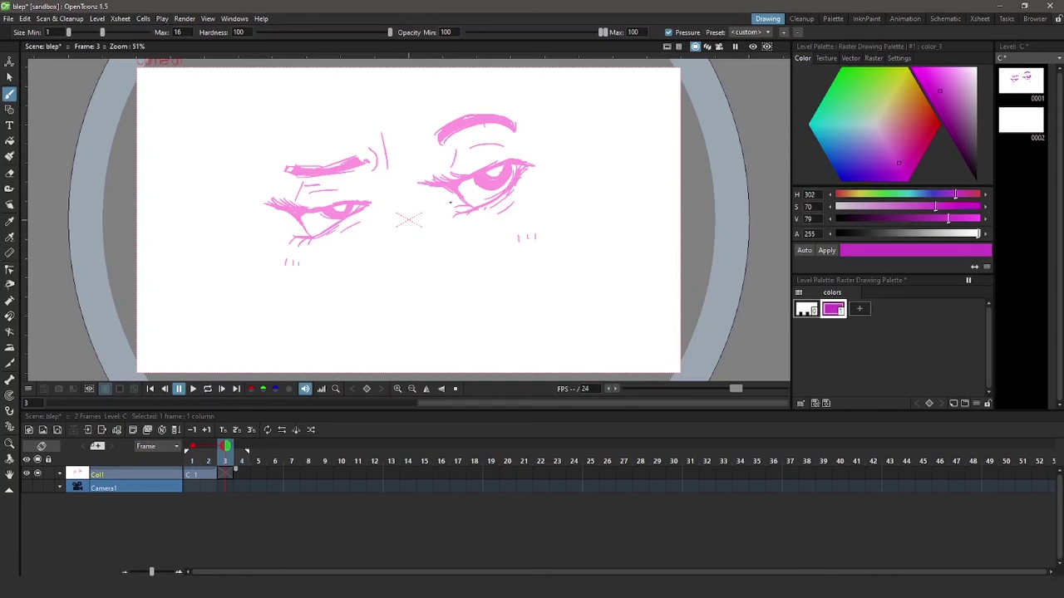
Step: Trace the left eye's closing lids, lashes and the lowered upper lid creases
left_click_drag(366, 210, 297, 240)
mouse_move(299, 185)
left_mouse_down()
mouse_move(357, 218)
mouse_move(349, 204)
left_mouse_up()
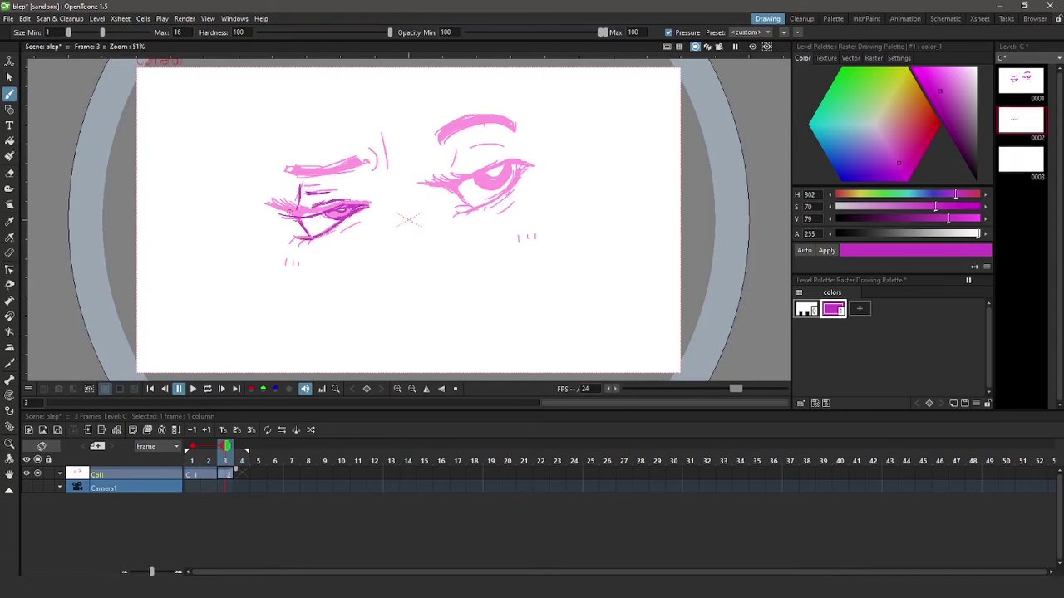
left_click_drag(271, 204, 344, 215)
left_click_drag(287, 176, 366, 163)
mouse_move(384, 135)
left_mouse_down()
mouse_move(383, 171)
mouse_move(532, 164)
left_mouse_up()
left_click_drag(459, 214, 524, 193)
Step: Draw the right eye's lid, crease and lashes, a thicker brow, and lower-lash ticks
mouse_move(454, 150)
left_mouse_down()
mouse_move(488, 173)
mouse_move(456, 181)
left_mouse_up()
left_click_drag(472, 154, 504, 149)
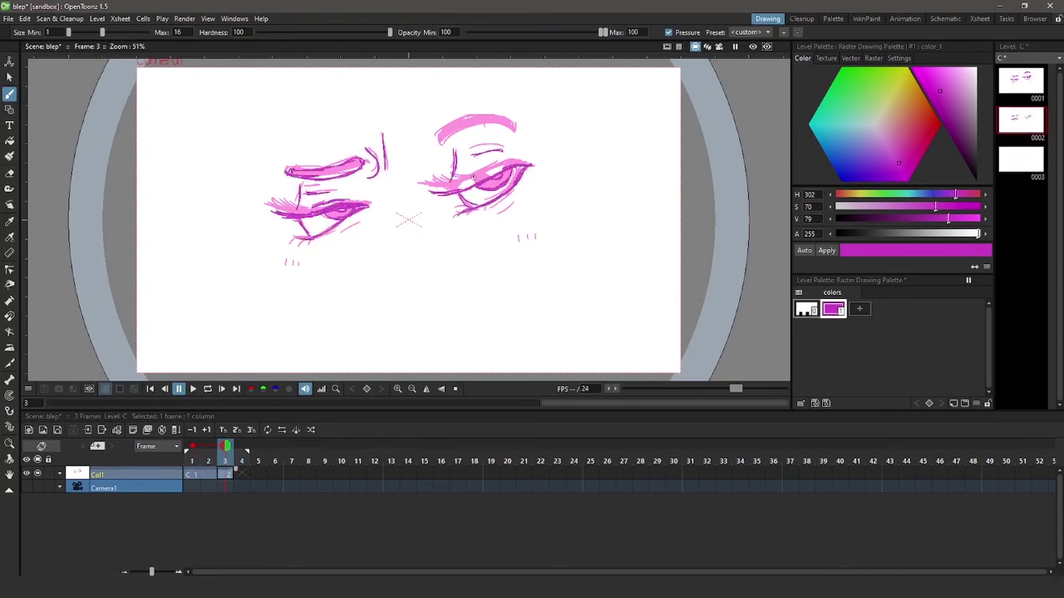
left_click_drag(341, 235, 363, 220)
left_click_drag(288, 247, 314, 237)
left_click_drag(427, 189, 497, 173)
left_click_drag(326, 207, 276, 212)
mouse_move(439, 142)
left_mouse_down()
mouse_move(495, 120)
mouse_move(520, 128)
left_mouse_up()
left_click_drag(285, 256, 296, 270)
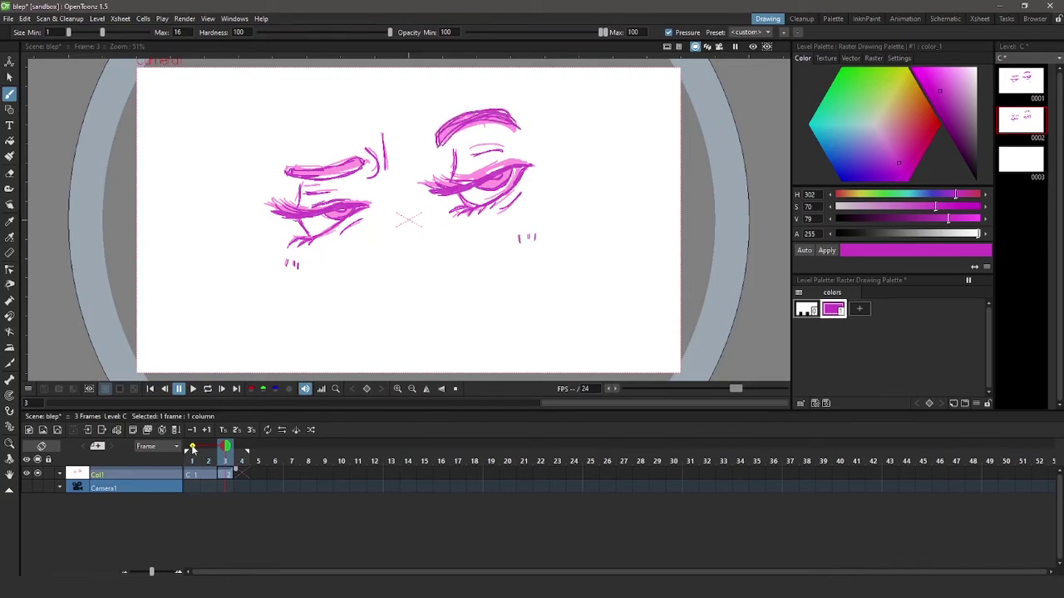
Step: Switch the onion skin from frame 1 to frame 3 as the tracing reference
left_click(192, 448)
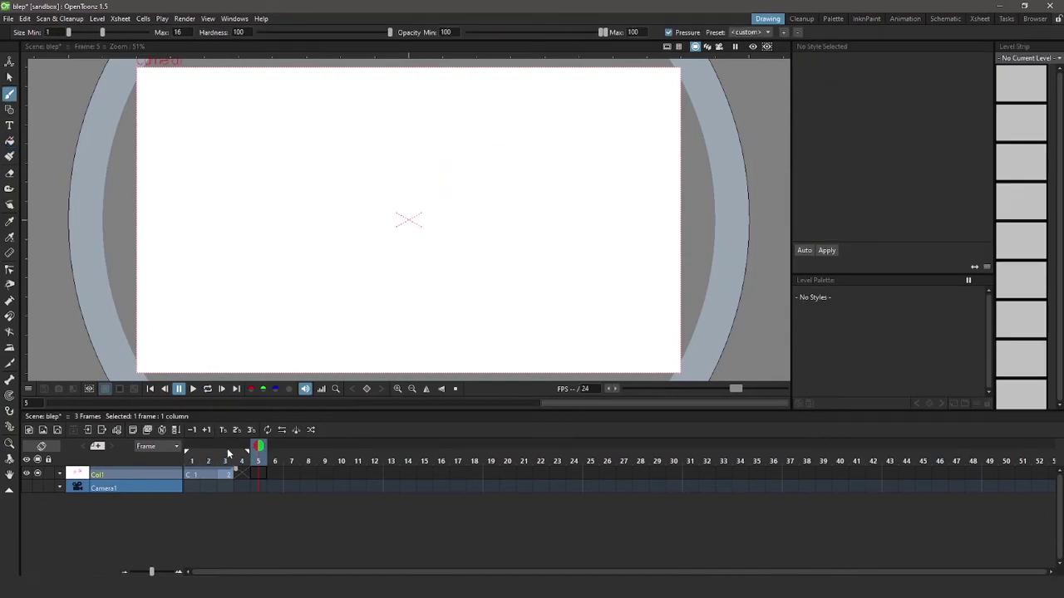
left_click(226, 448)
left_click(192, 448)
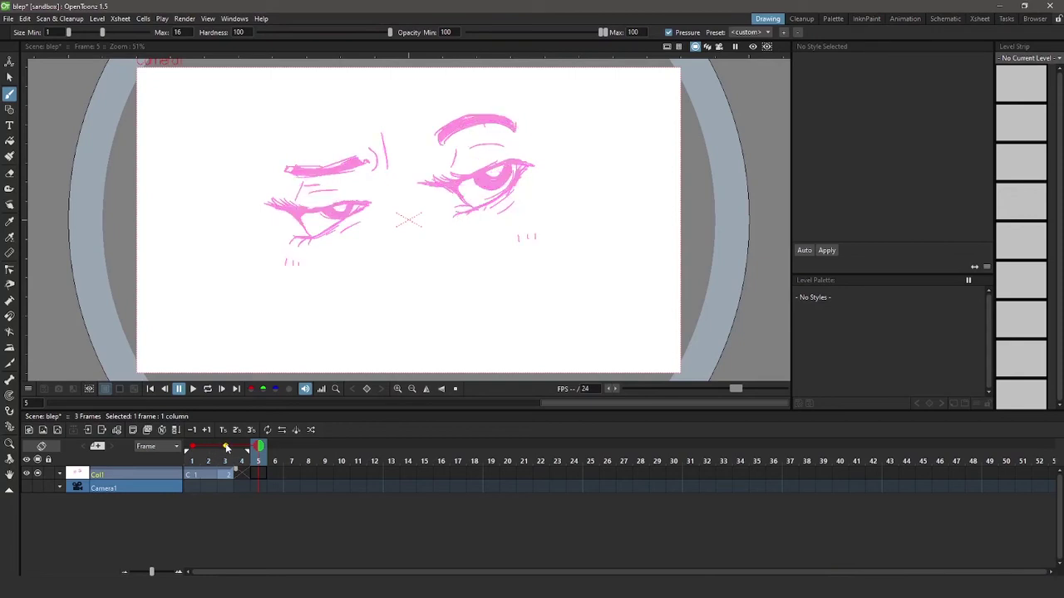
left_click(192, 448)
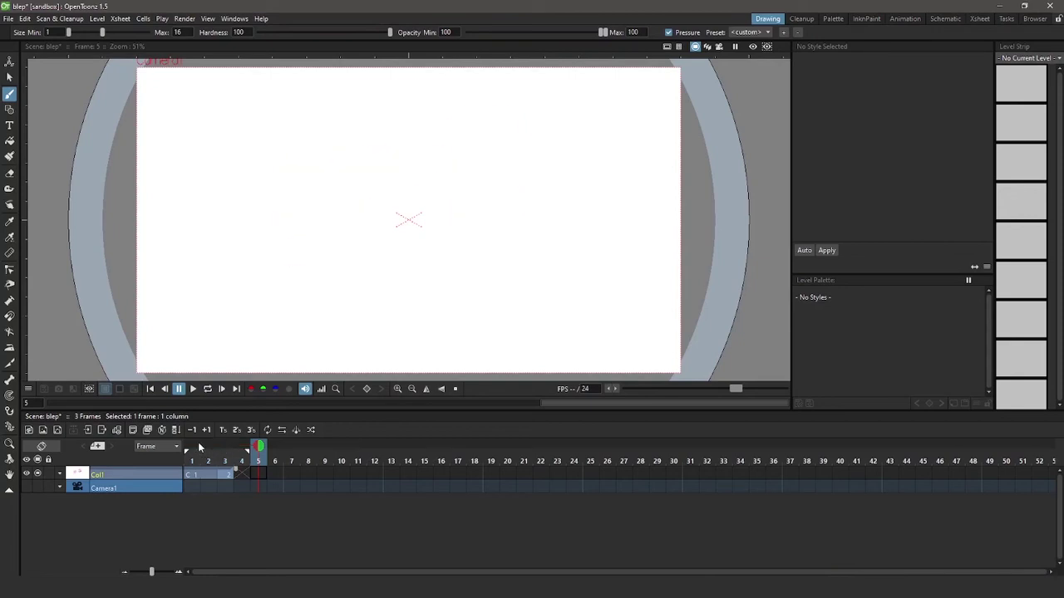
left_click(226, 448)
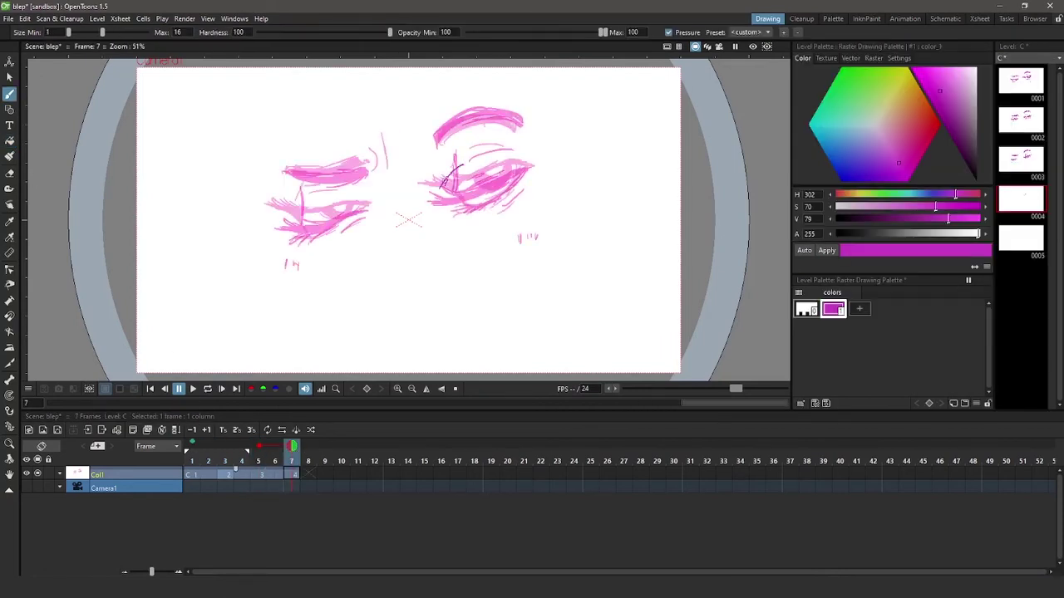
Step: Ink darker lines over the half-closed eyes and eyebrows on frame 7
left_click_drag(299, 200, 365, 206)
left_click_drag(430, 142, 520, 121)
left_click_drag(284, 171, 366, 149)
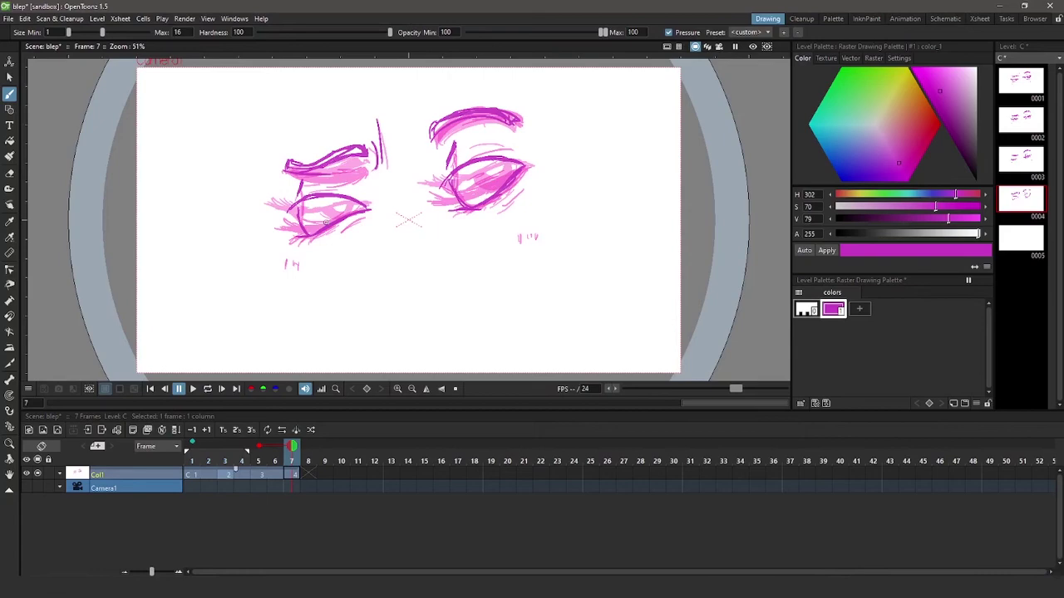
left_click_drag(416, 179, 530, 164)
right_click(274, 143)
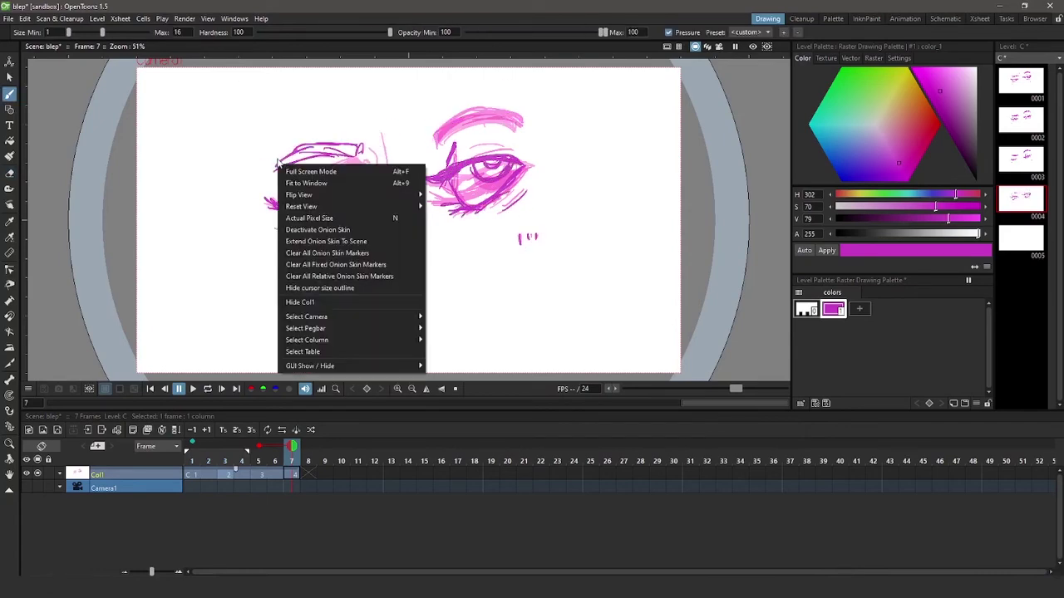
key("Escape")
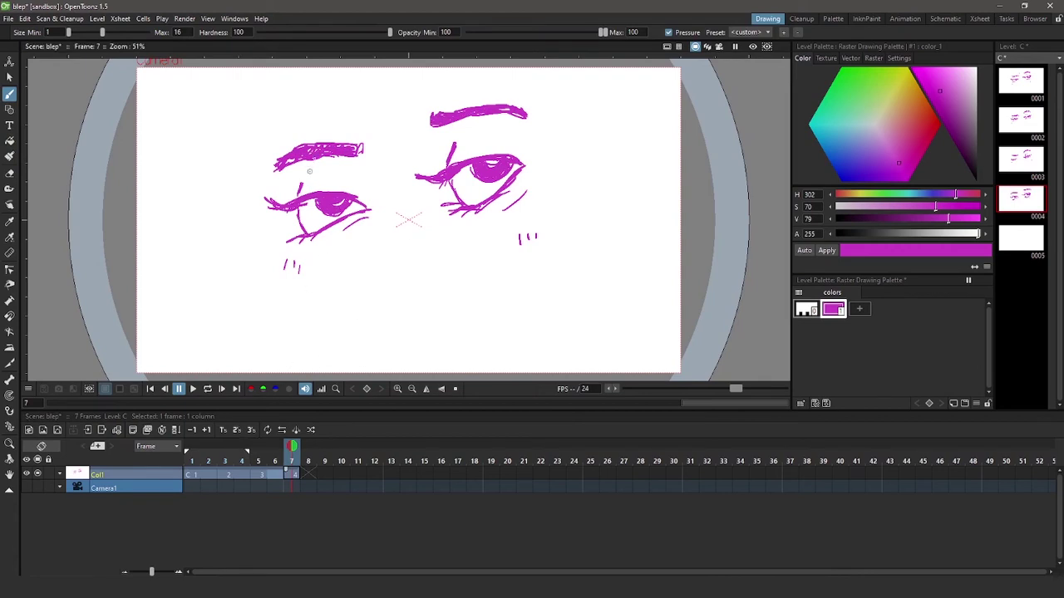
Step: Draw a half-closed in-between eyes drawing on frame 6 with lids, brows and lashes
mouse_move(293, 447)
left_mouse_down()
mouse_move(260, 447)
mouse_move(292, 451)
mouse_move(275, 451)
left_mouse_up()
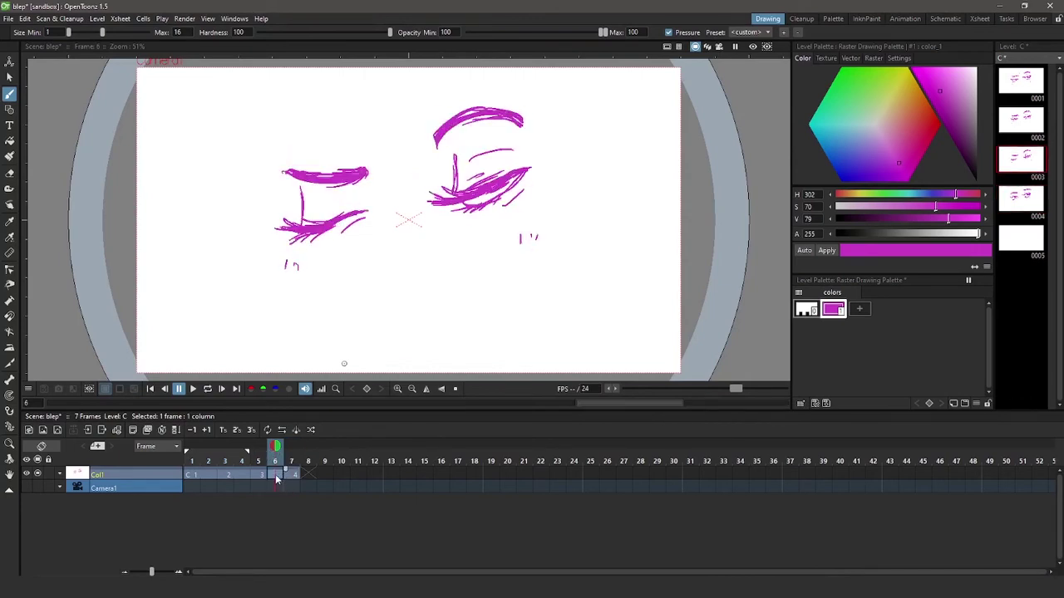
left_click_drag(398, 231, 480, 235)
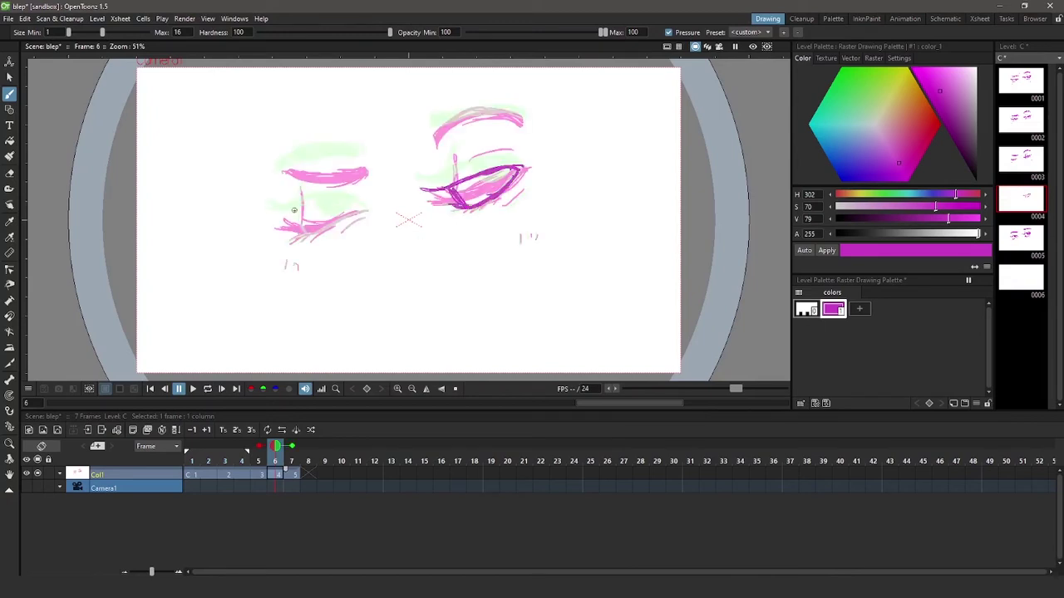
left_click_drag(282, 232, 366, 208)
left_click_drag(282, 166, 366, 154)
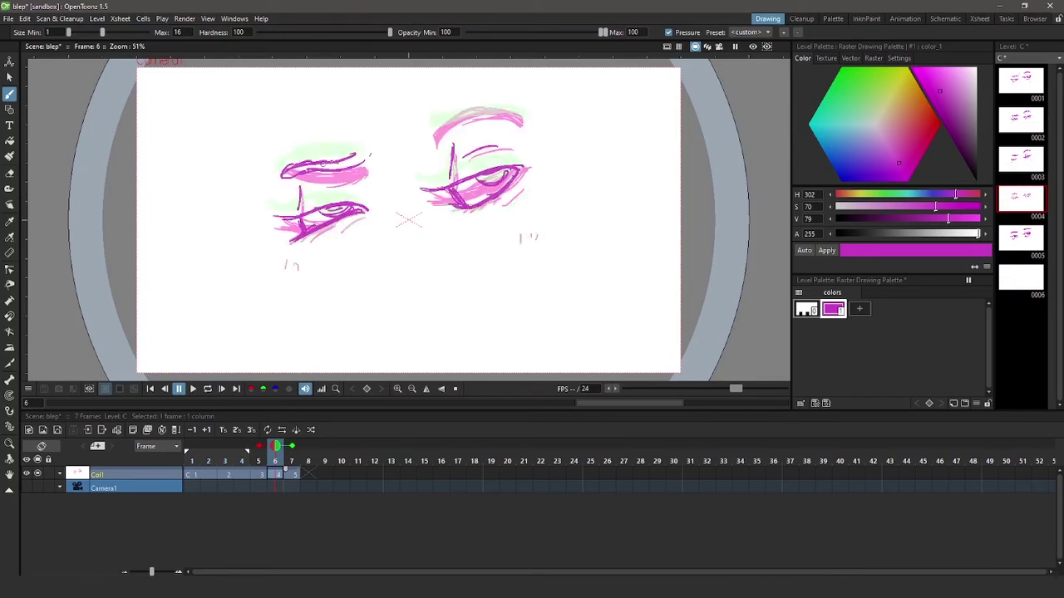
left_click_drag(429, 124, 527, 118)
left_click_drag(287, 261, 297, 266)
left_click_drag(412, 190, 475, 176)
left_click_drag(520, 235, 522, 246)
left_click_drag(411, 191, 492, 167)
left_click_drag(291, 241, 374, 214)
left_click_drag(270, 216, 374, 201)
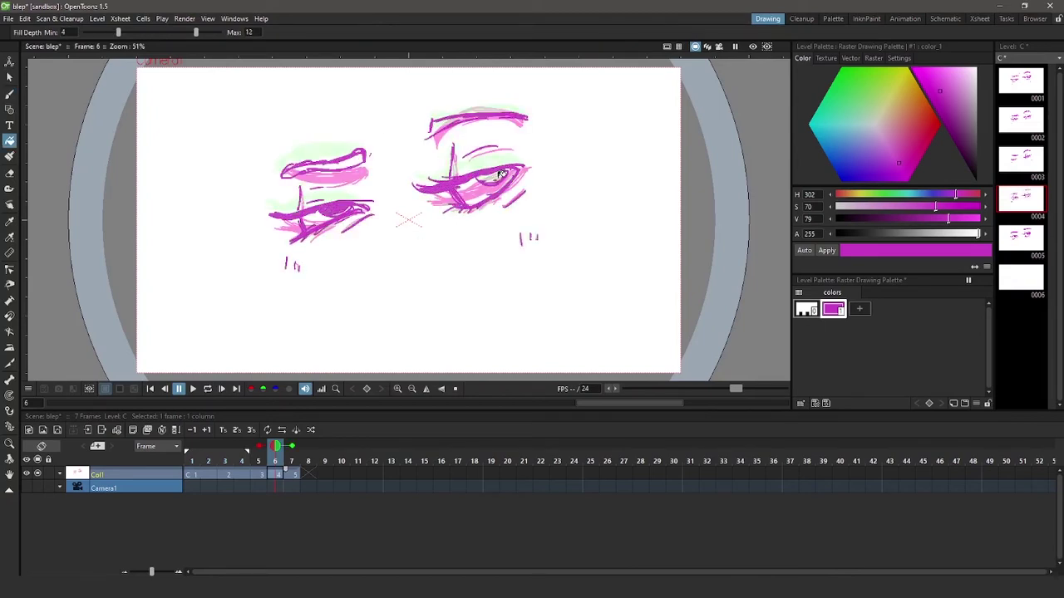
left_click_drag(282, 176, 351, 164)
left_click_drag(432, 132, 470, 118)
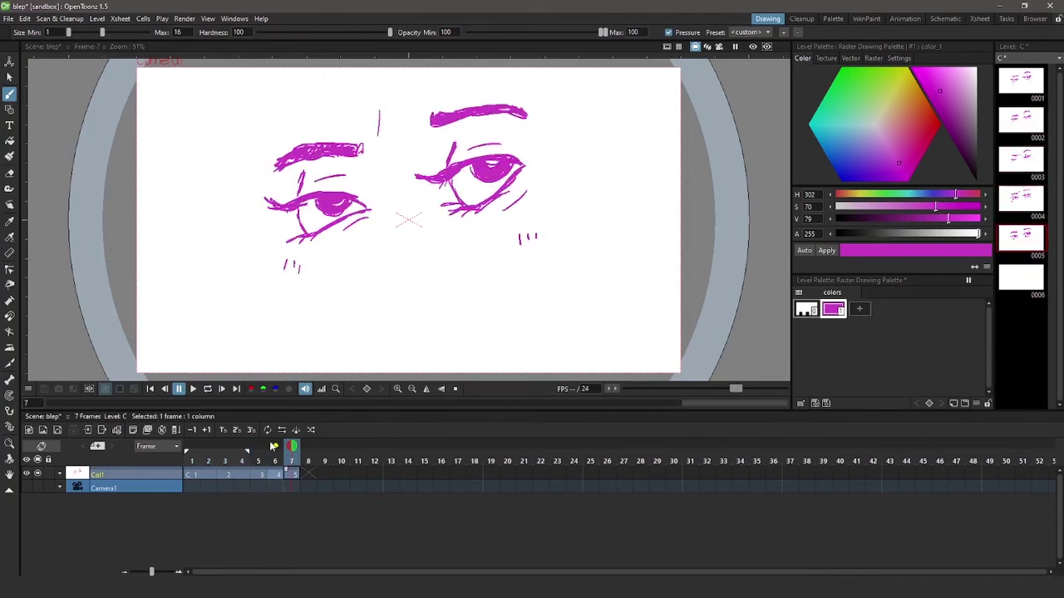
Step: Stretch the blink to 10 frames and add a reopening drawing at frame 11, held two frames
left_click_drag(295, 475, 349, 475)
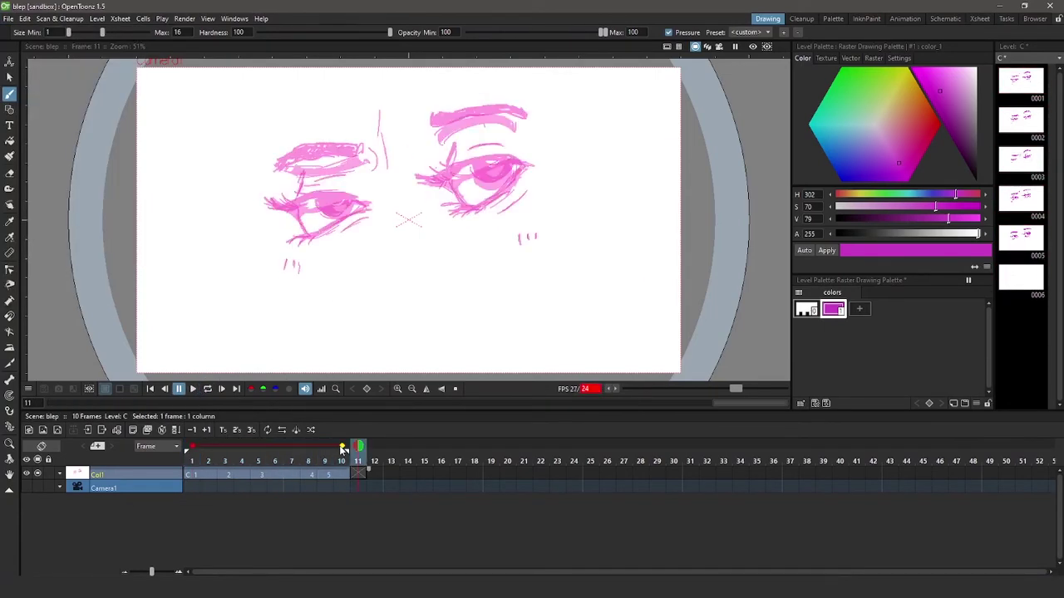
left_click_drag(419, 179, 529, 163)
left_click_drag(432, 125, 521, 121)
mouse_move(419, 177)
left_mouse_down()
mouse_move(522, 196)
mouse_move(514, 163)
left_mouse_up()
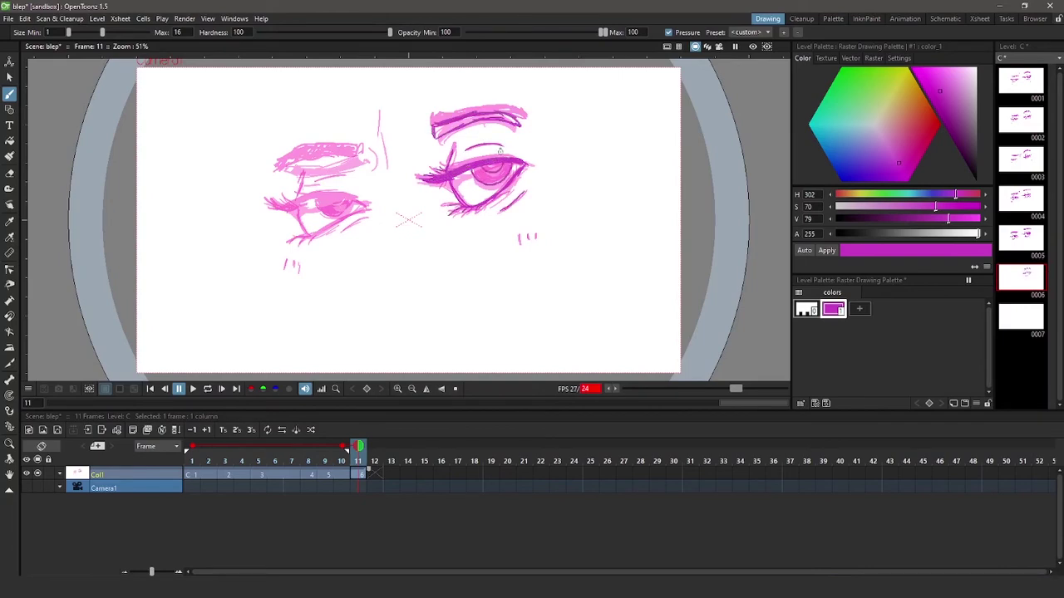
left_click_drag(266, 203, 342, 233)
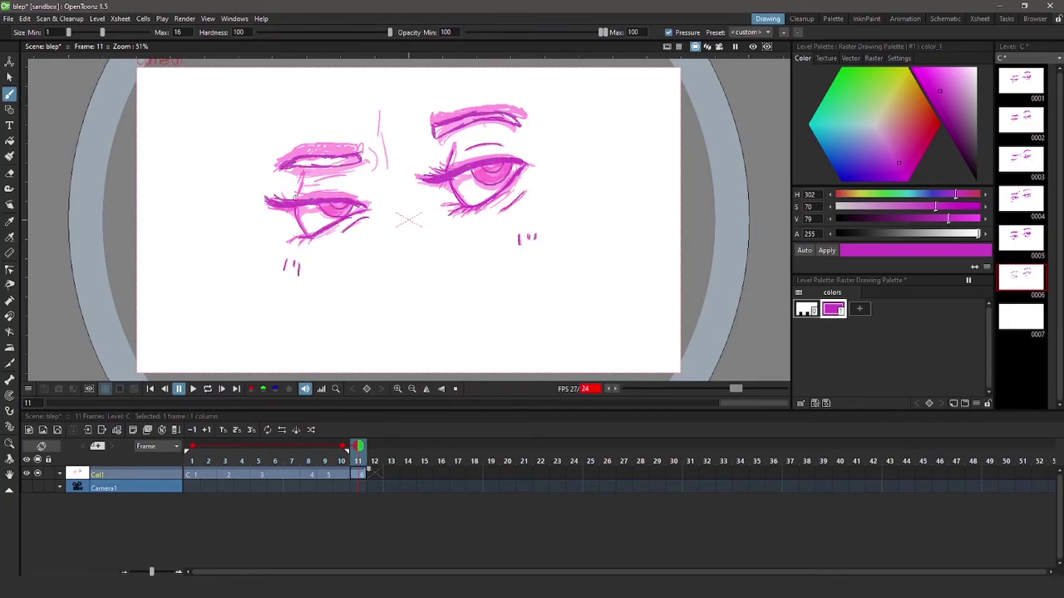
left_click(311, 430)
key("f")
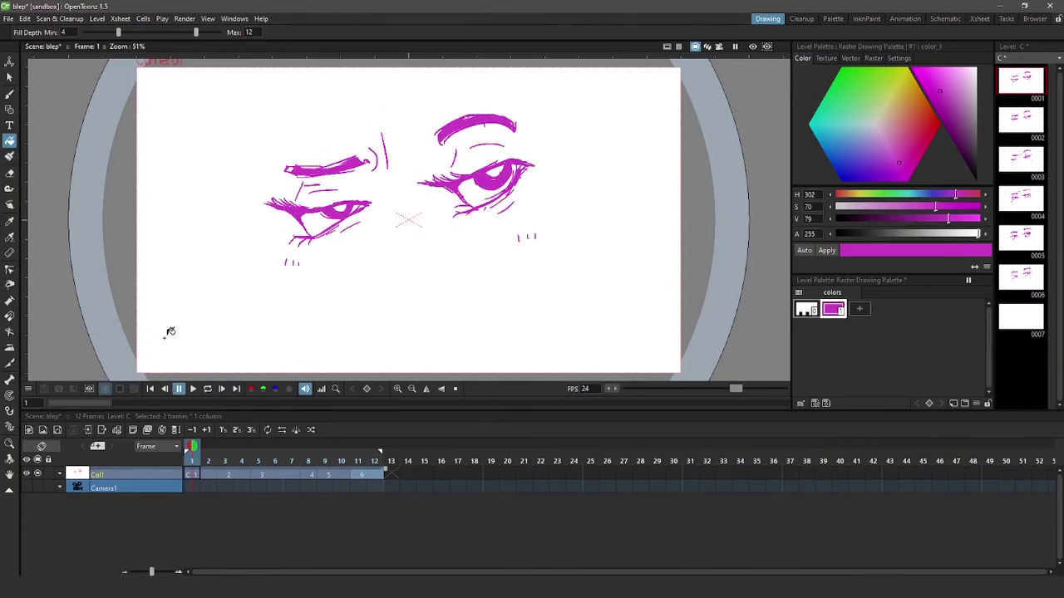
Step: Play the 12-frame blink, toggle onion skin off and on, then replay it on loop
left_click(193, 389)
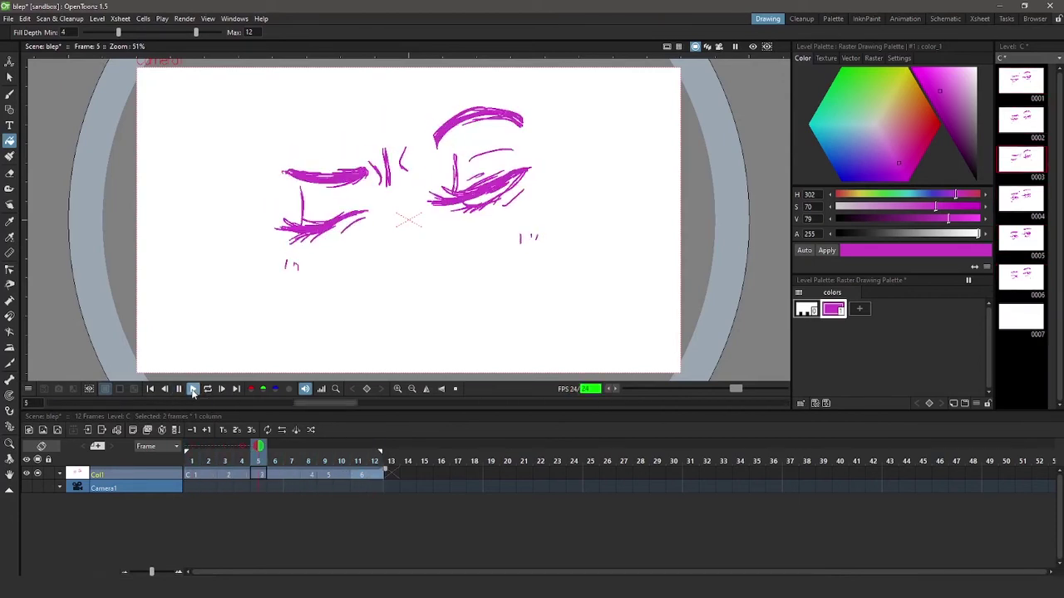
left_click(240, 446)
key("b")
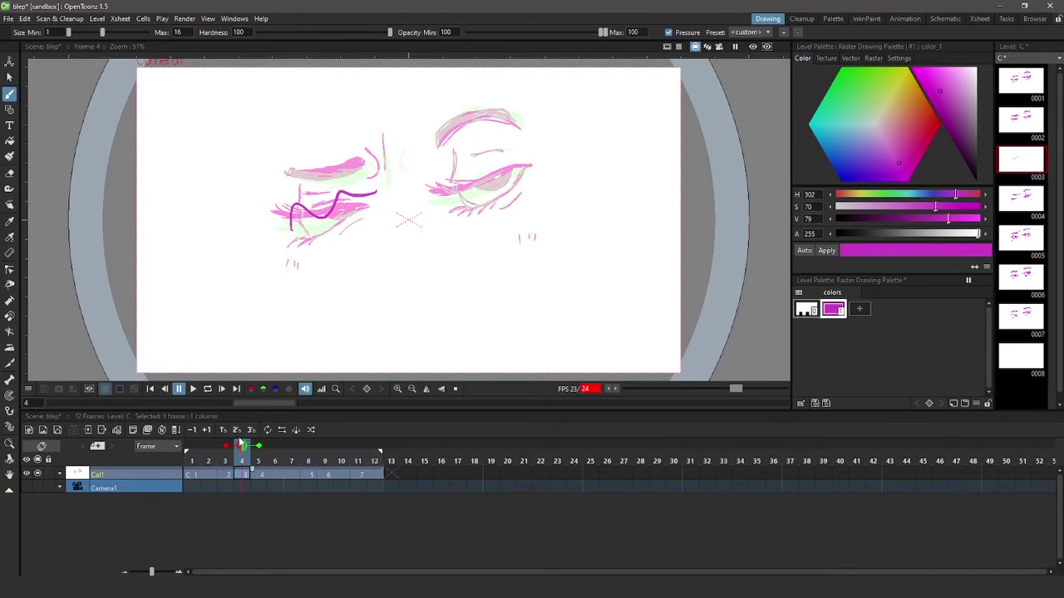
left_click(241, 449)
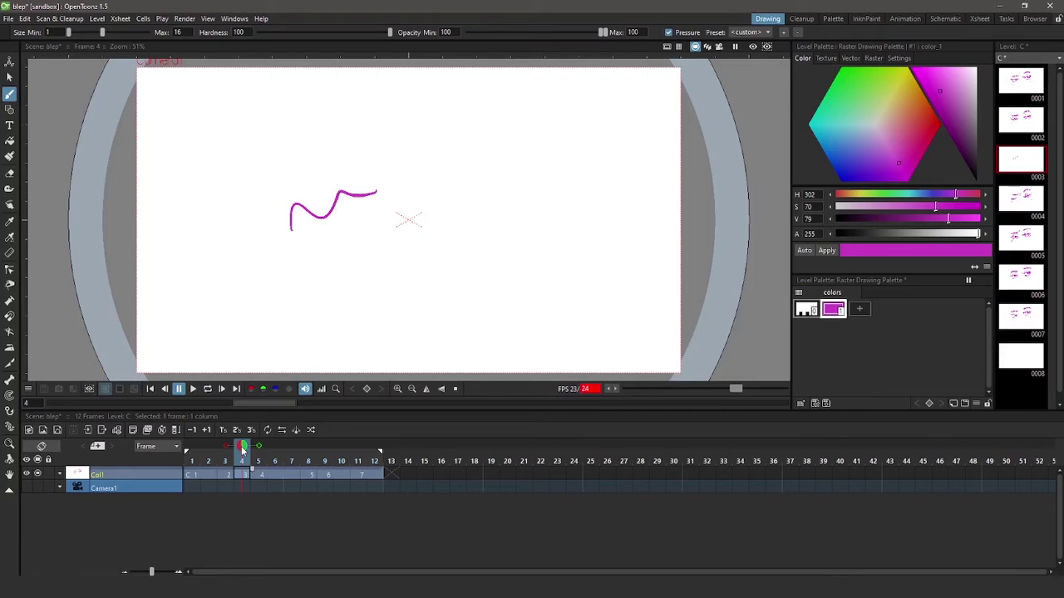
left_click(242, 449)
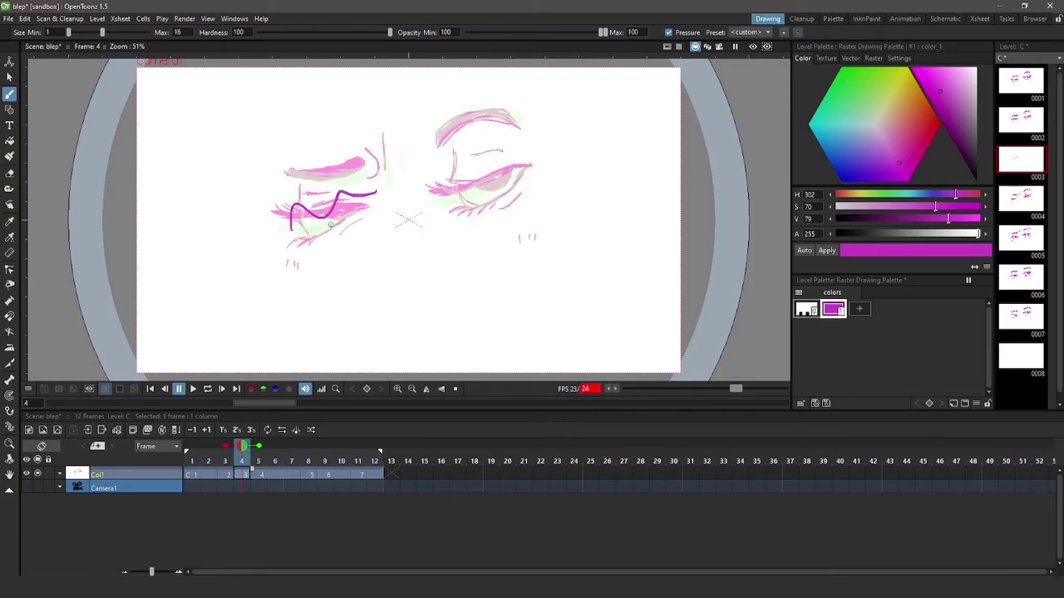
left_click(207, 389)
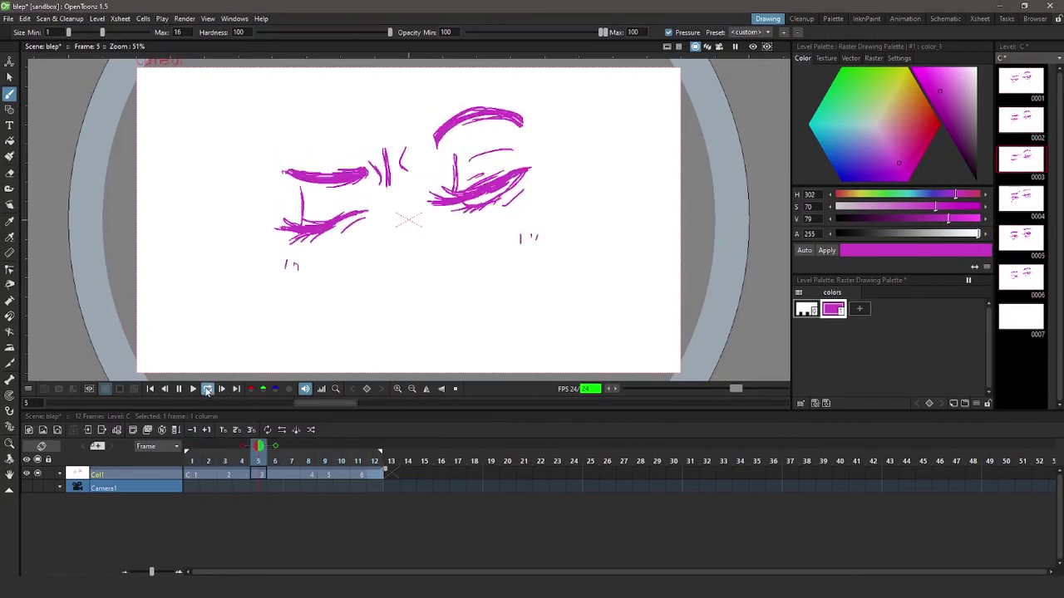
Step: Stop the looping playback at frame 1 and bring up Render > Output Settings
left_click(236, 389)
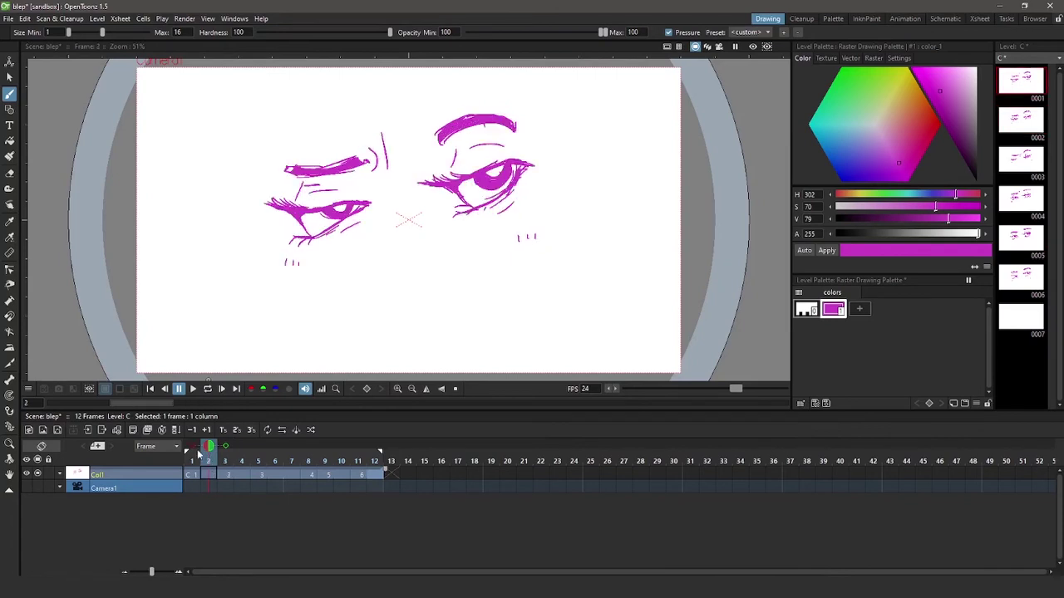
left_click(151, 389)
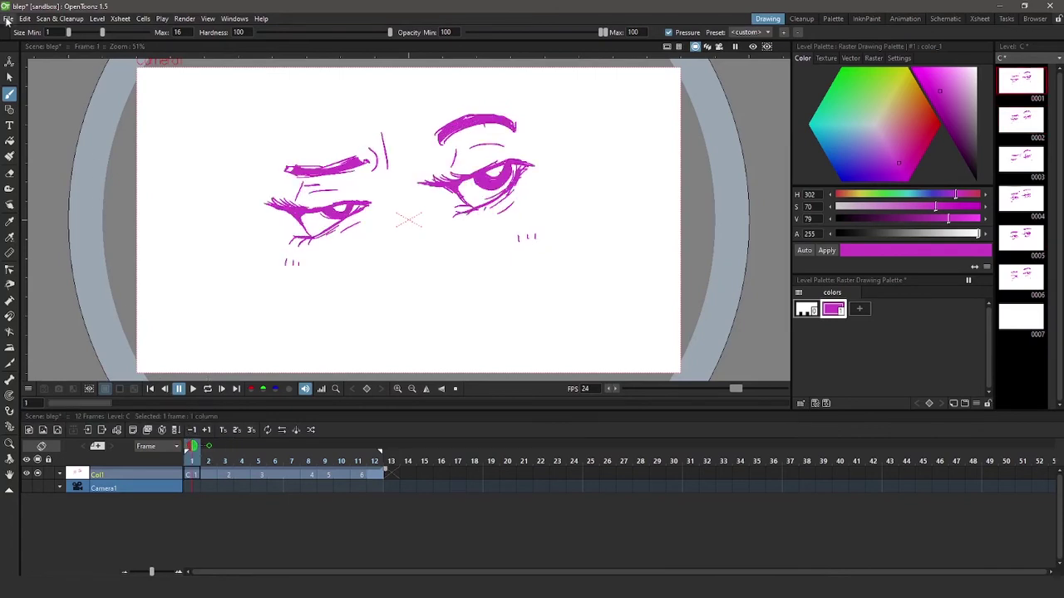
left_click(182, 21)
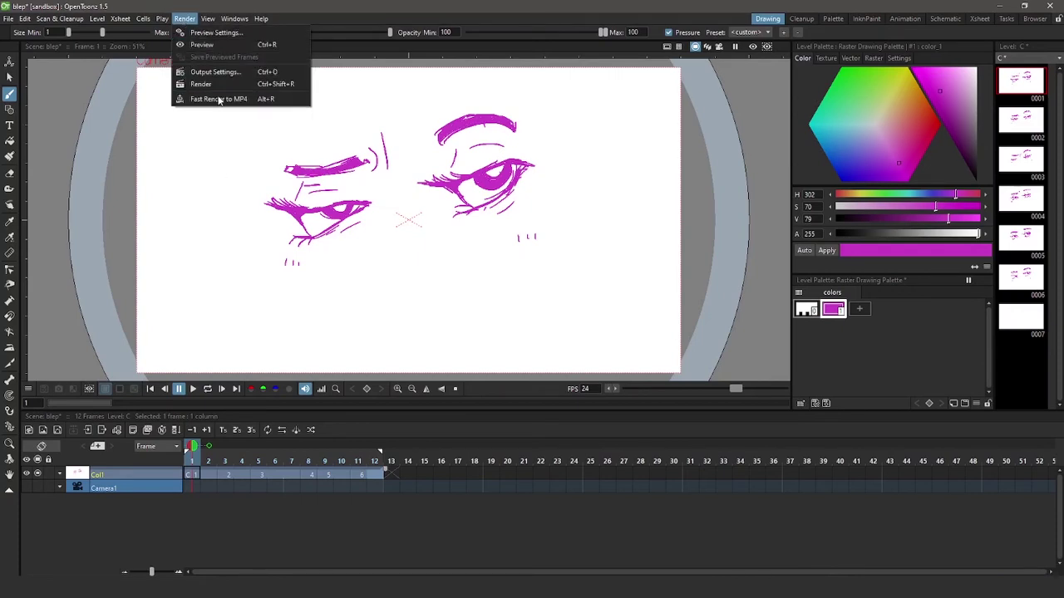
left_click(219, 74)
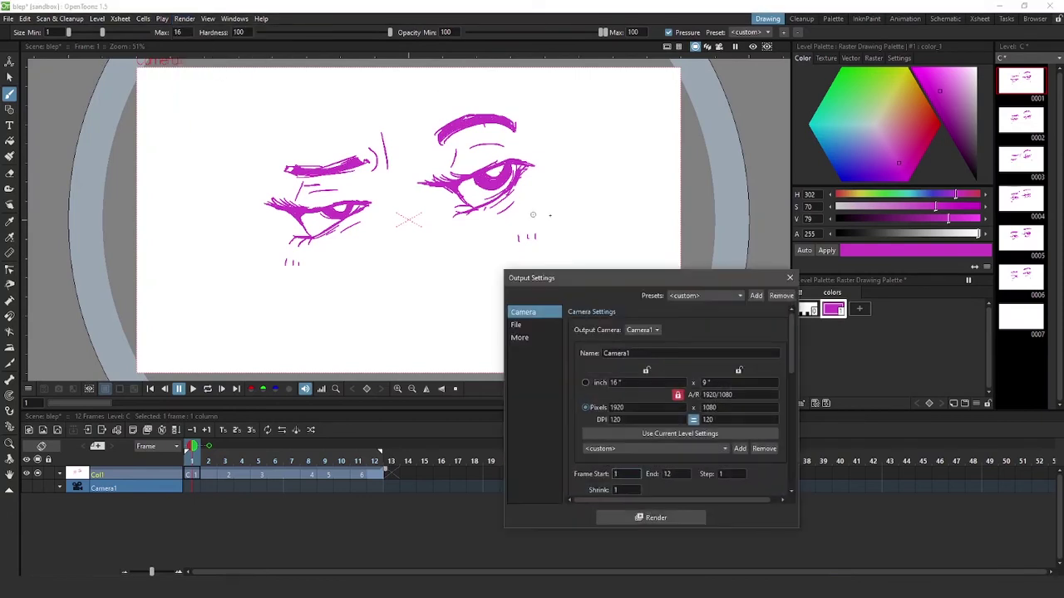
Step: Enlarge Output Settings to review the 1920x1080 camera, file and More sections, then render
left_click_drag(612, 272, 613, 66)
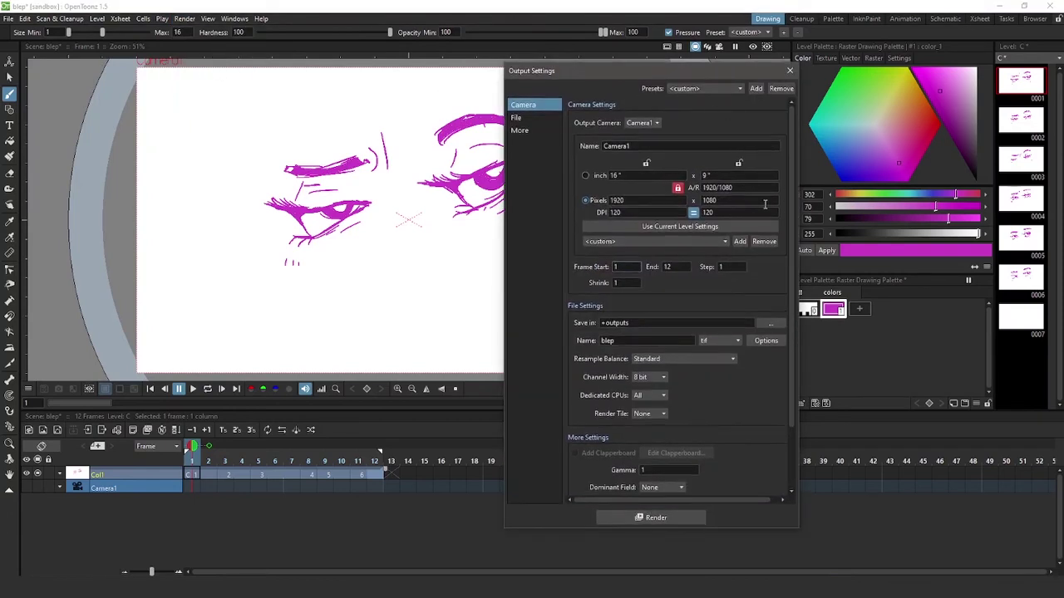
scroll(788, 181, "down", 2)
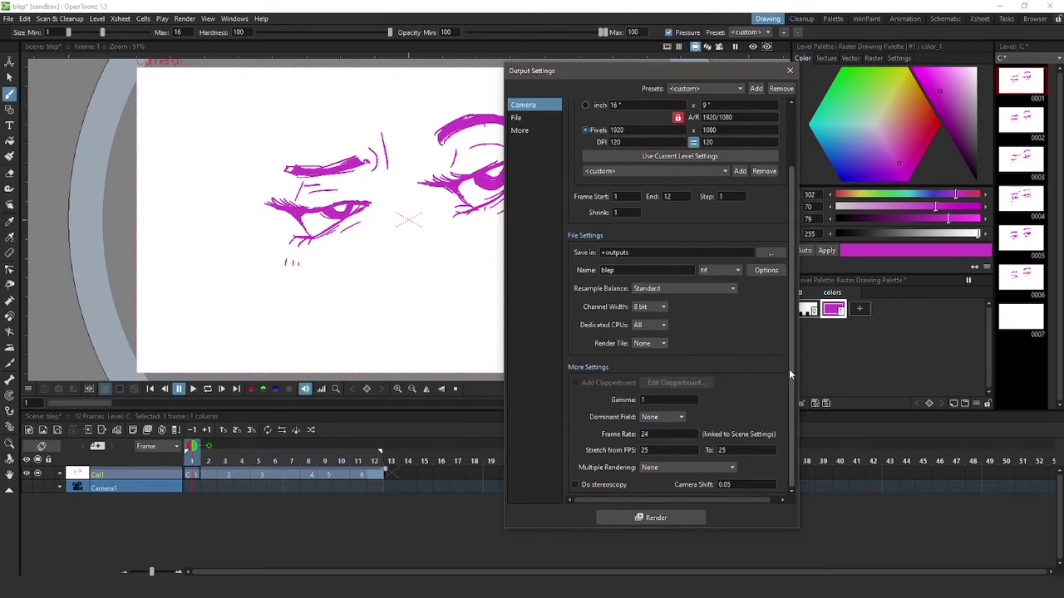
scroll(787, 364, "up", 2)
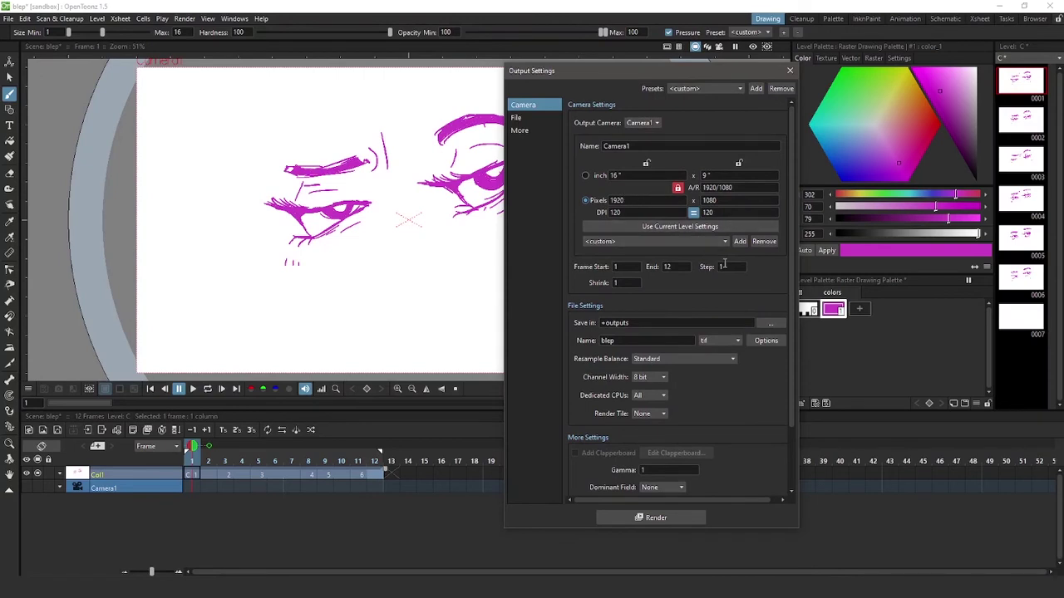
left_click(532, 129)
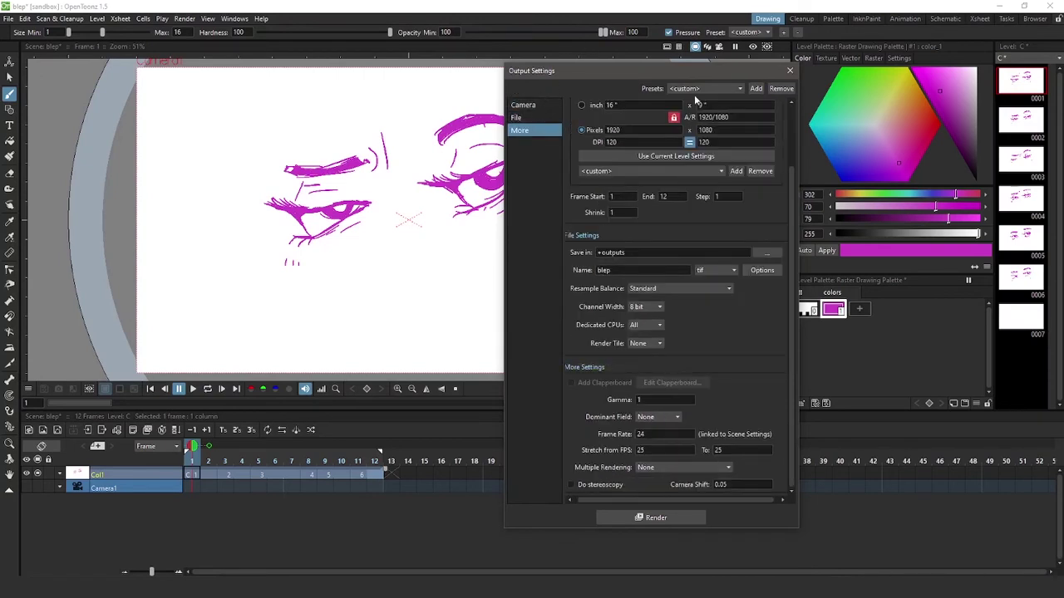
left_click(648, 518)
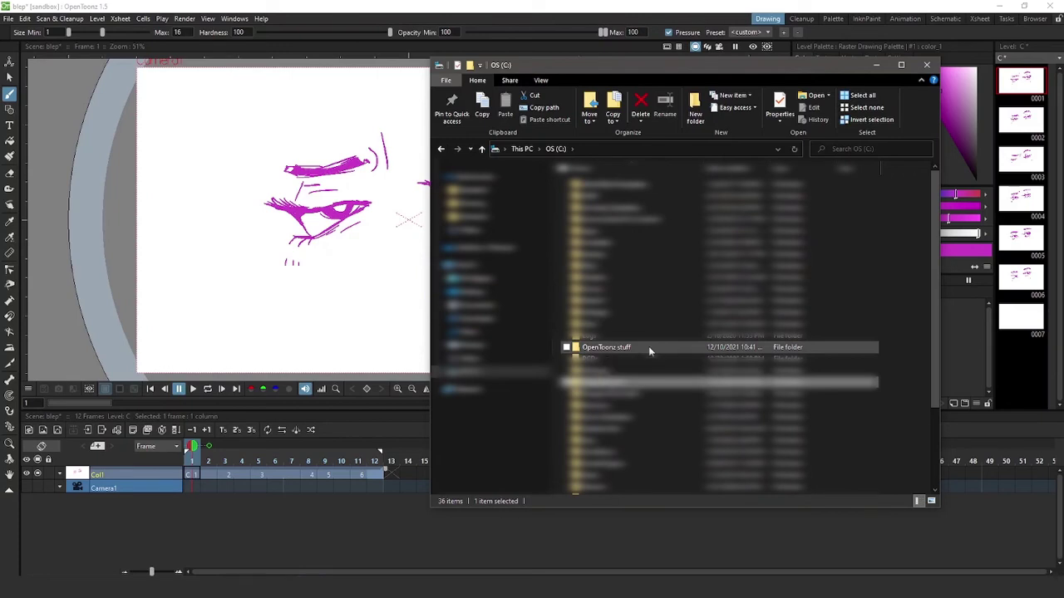
Step: Check blep.0001–0012.tif in OpenToonz stuff > sandbox > outputs, then close Explorer
double_click(648, 345)
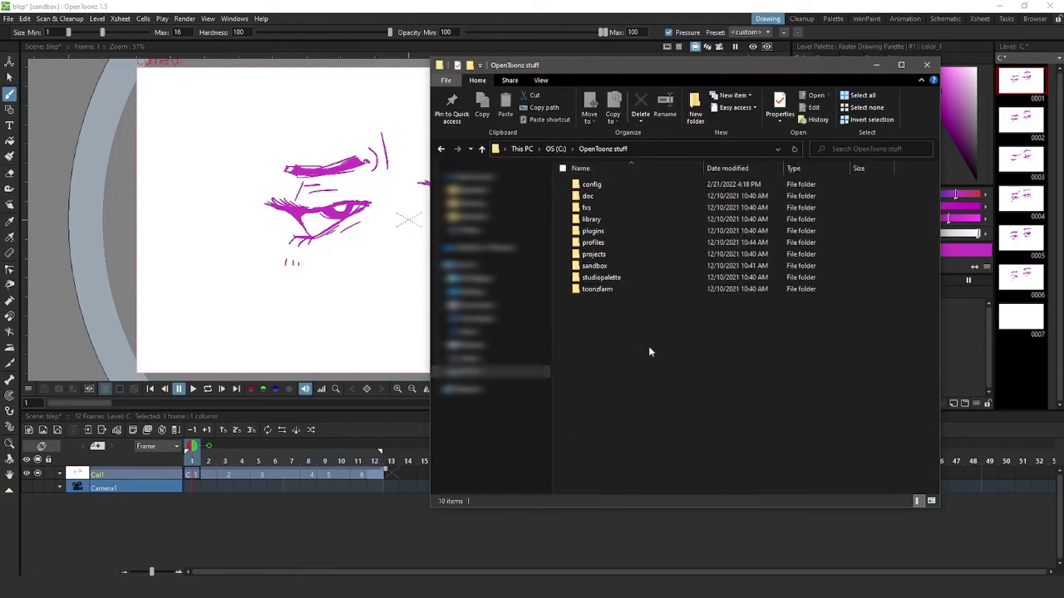
double_click(635, 266)
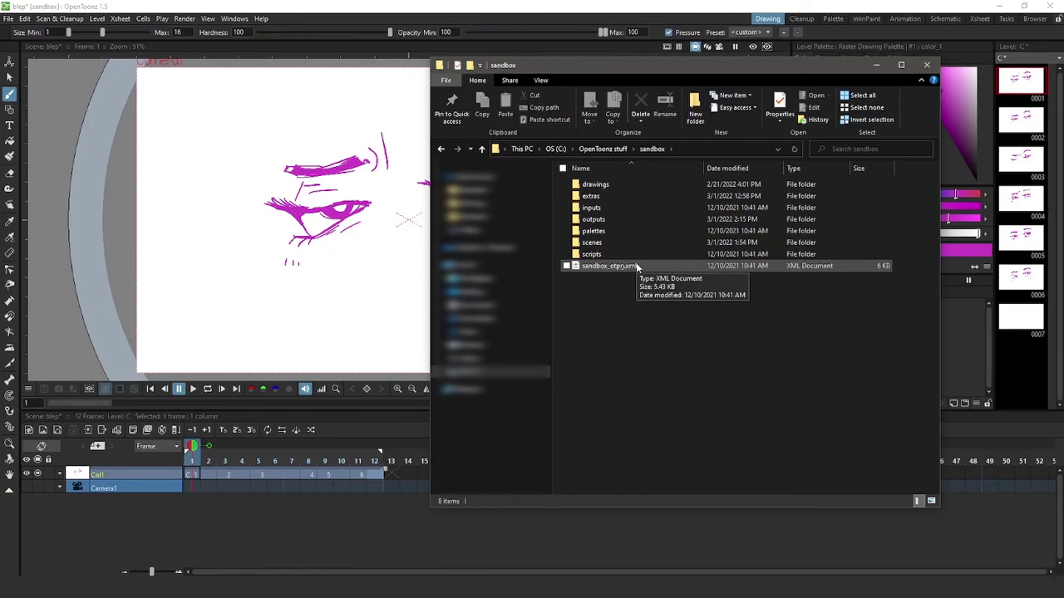
double_click(625, 218)
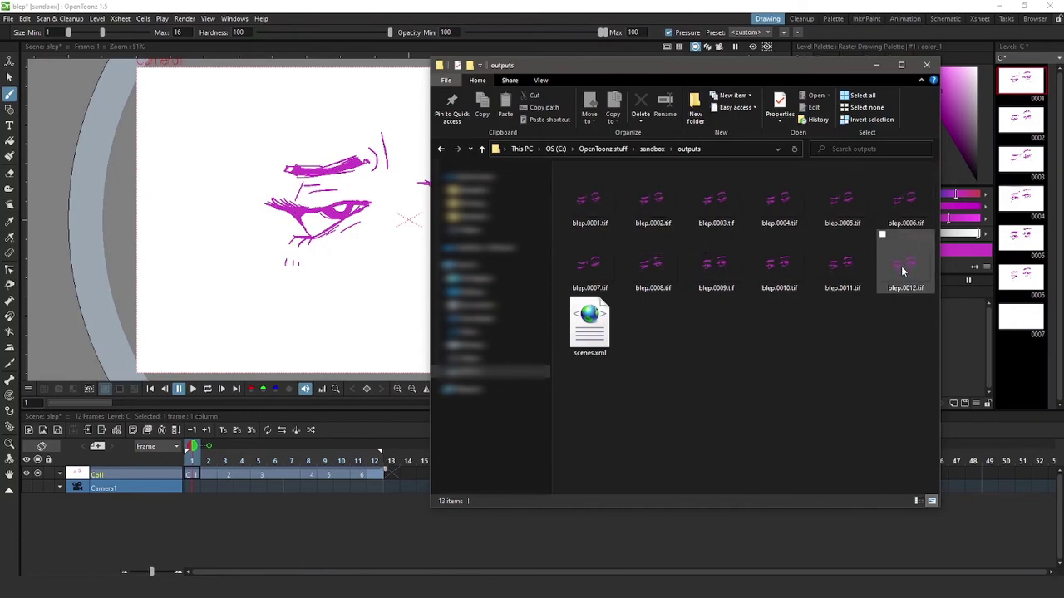
left_click(926, 66)
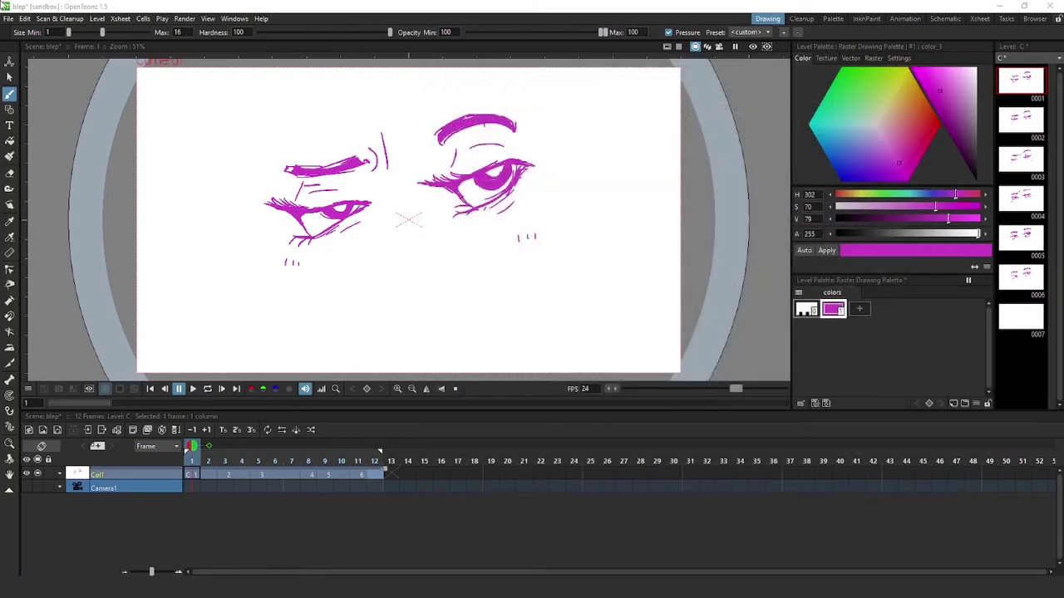
Step: Change the Output Settings file format from tif to mov
left_click(184, 19)
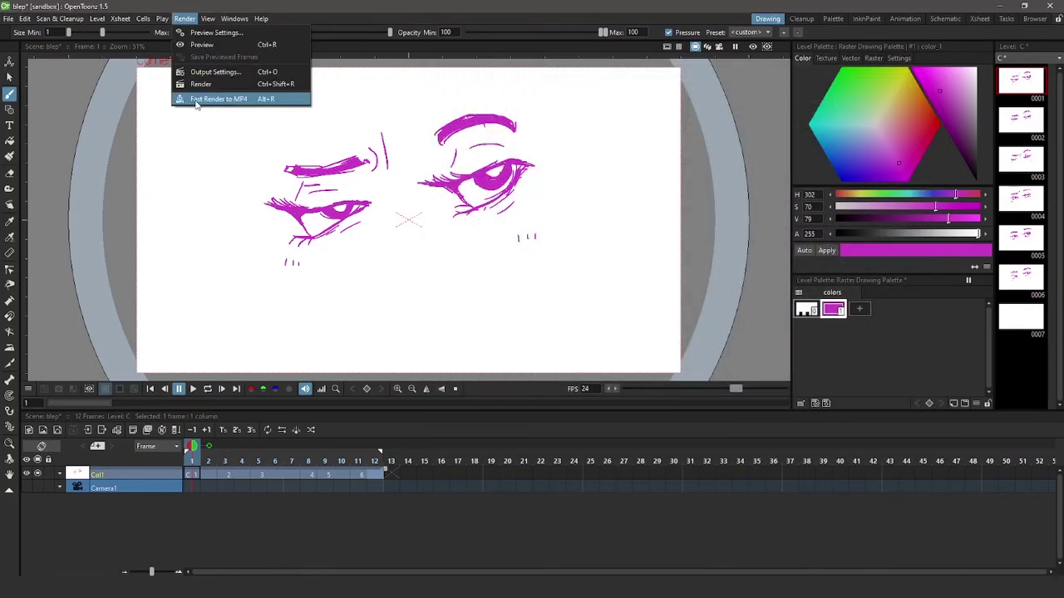
left_click(184, 18)
left_click(186, 20)
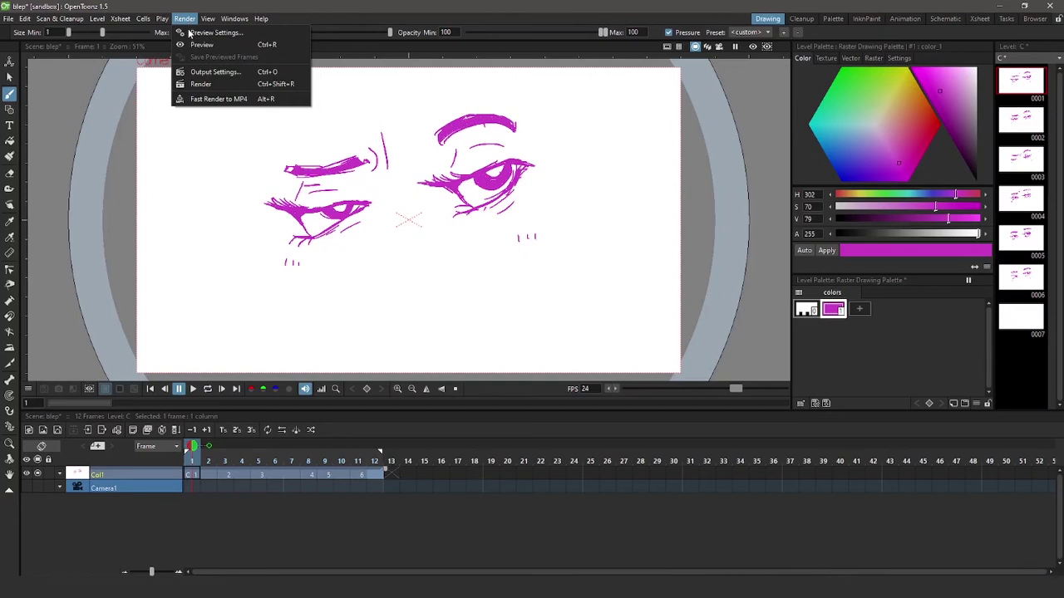
left_click(202, 73)
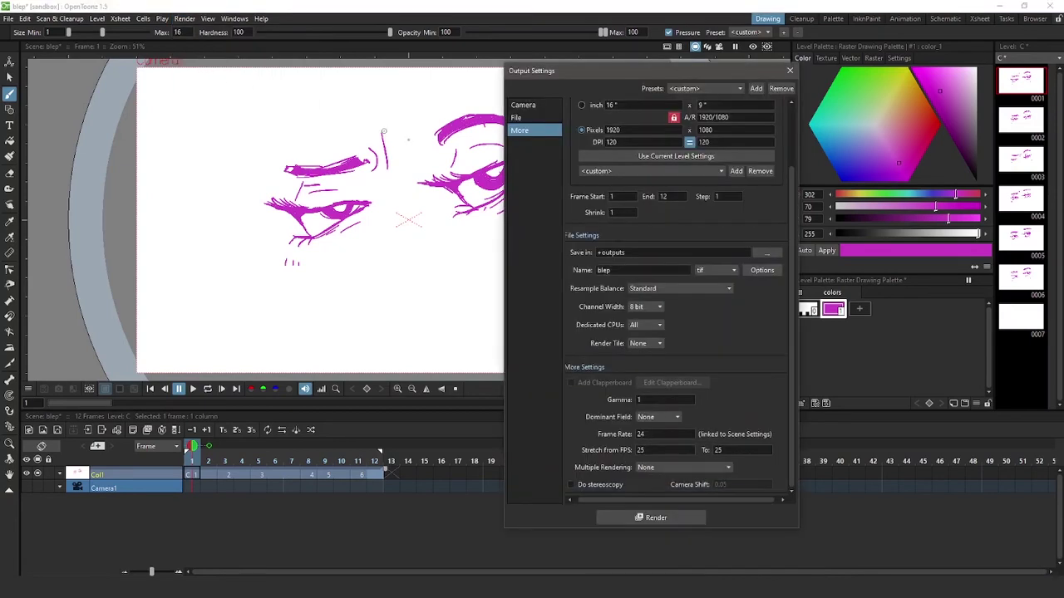
left_click(721, 271)
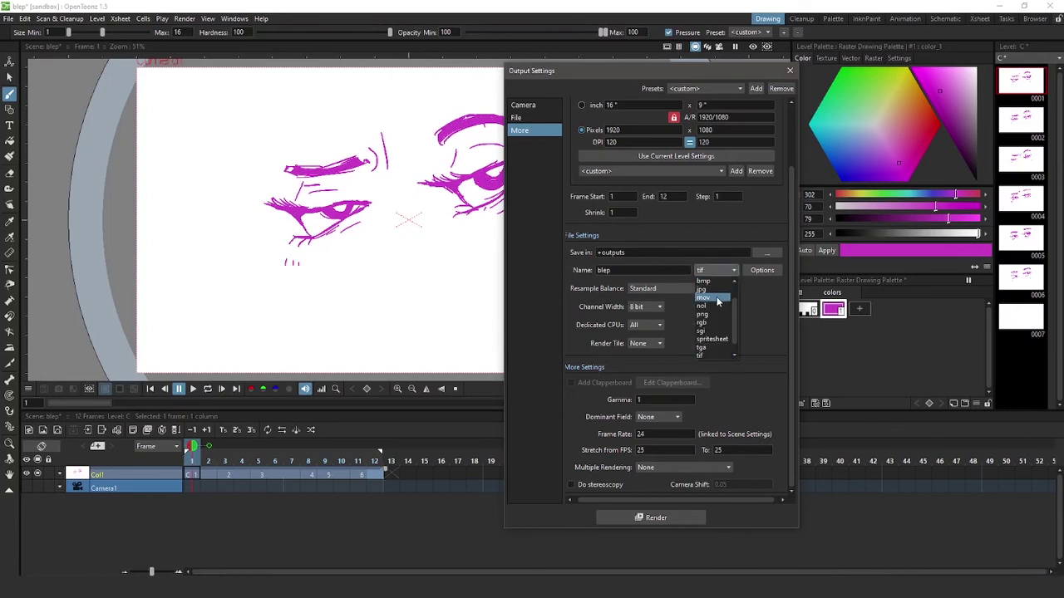
scroll(717, 301, "up", 1)
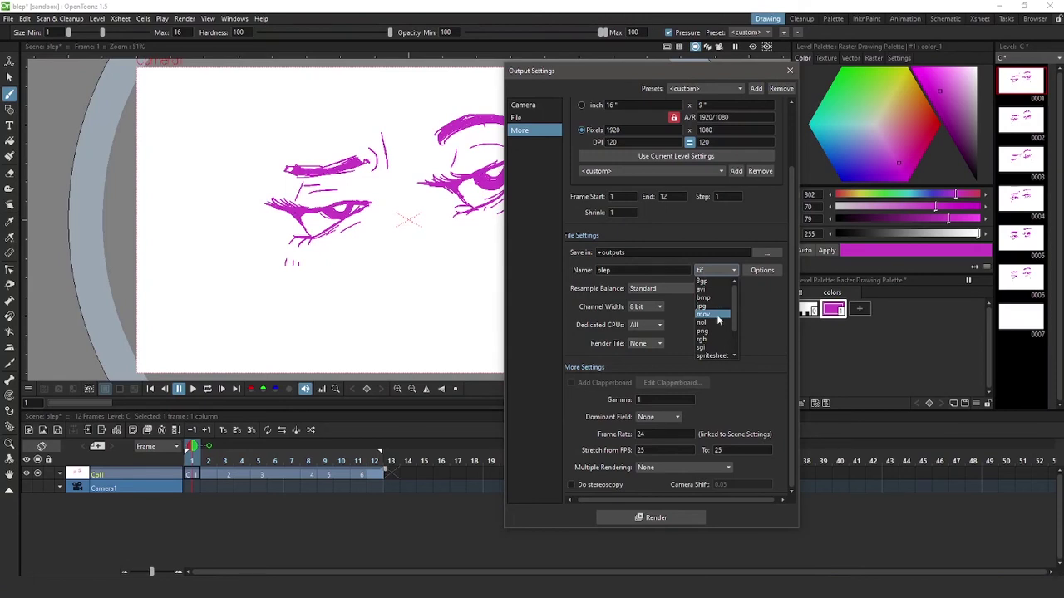
left_click(716, 315)
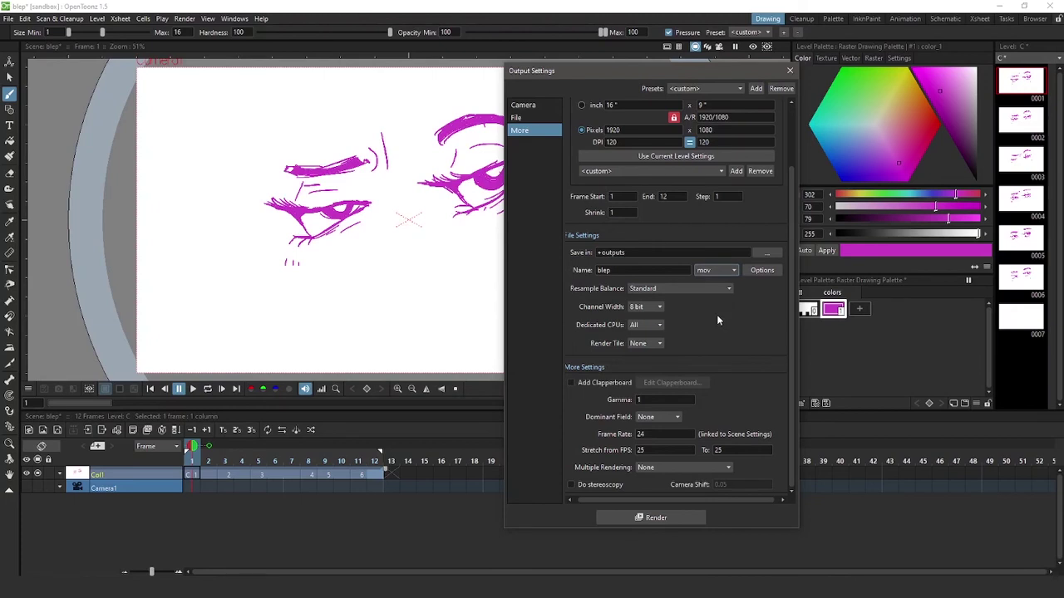
Step: Render the blink to blep.mov, replay it in the flipbook, and close the preview
left_click(654, 517)
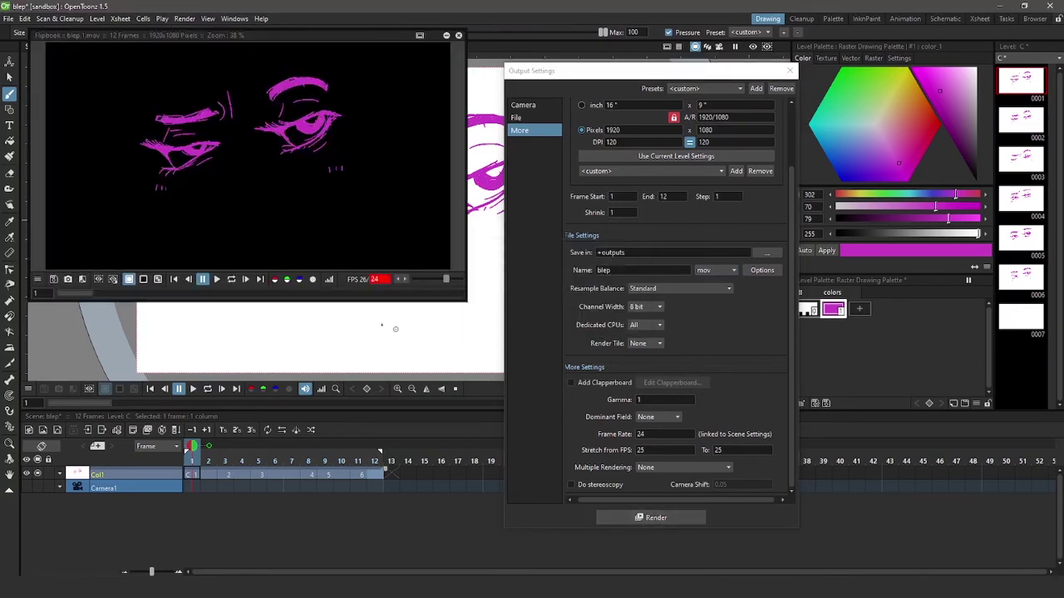
left_click(215, 281)
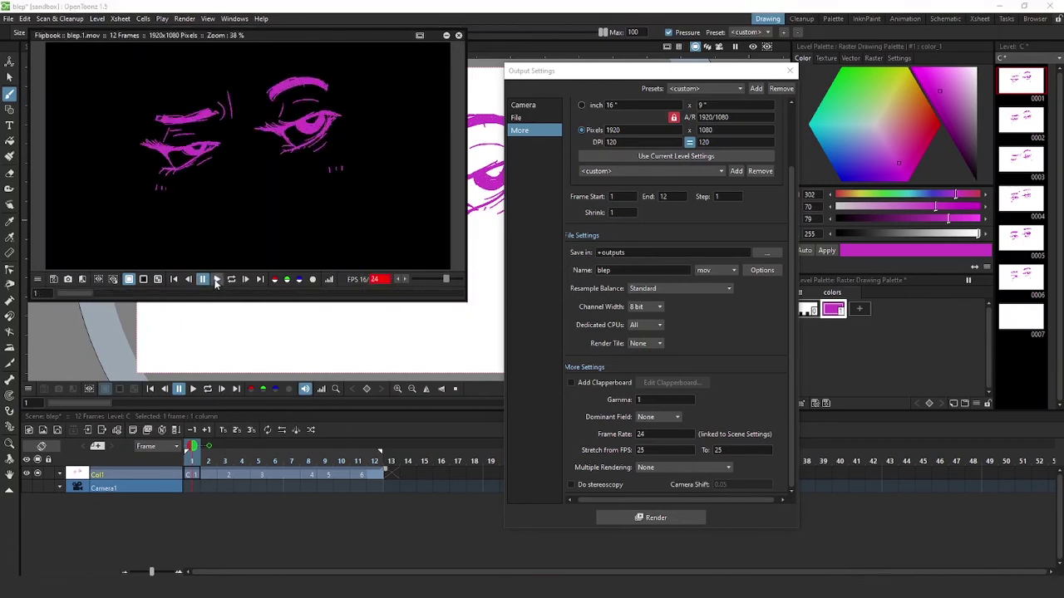
left_click(216, 280)
left_click(459, 37)
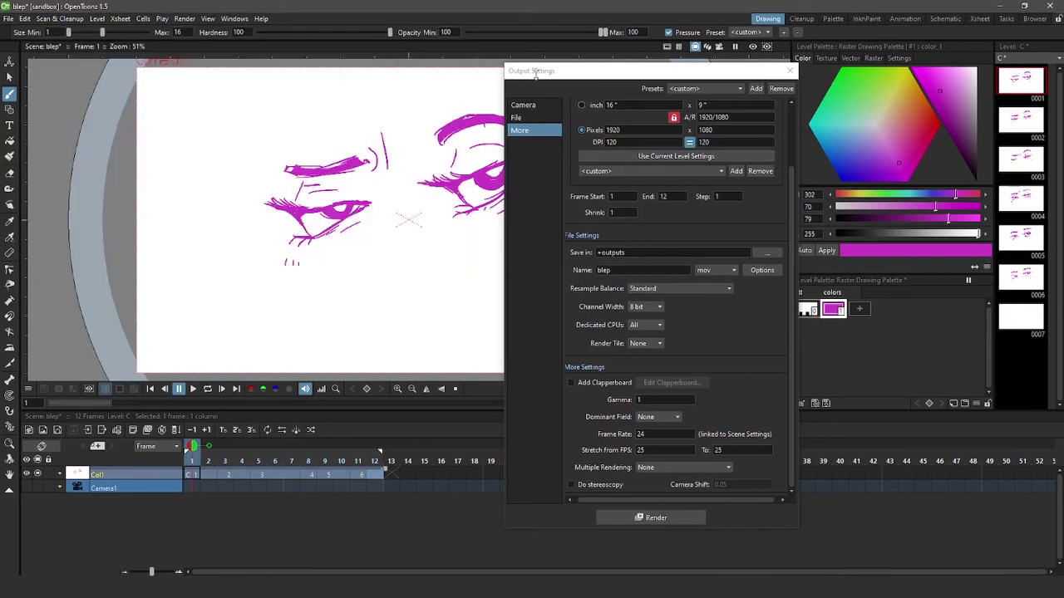
Step: Raise the Scene Settings Camera BG Color alpha to 255 for an opaque white background
left_click(790, 70)
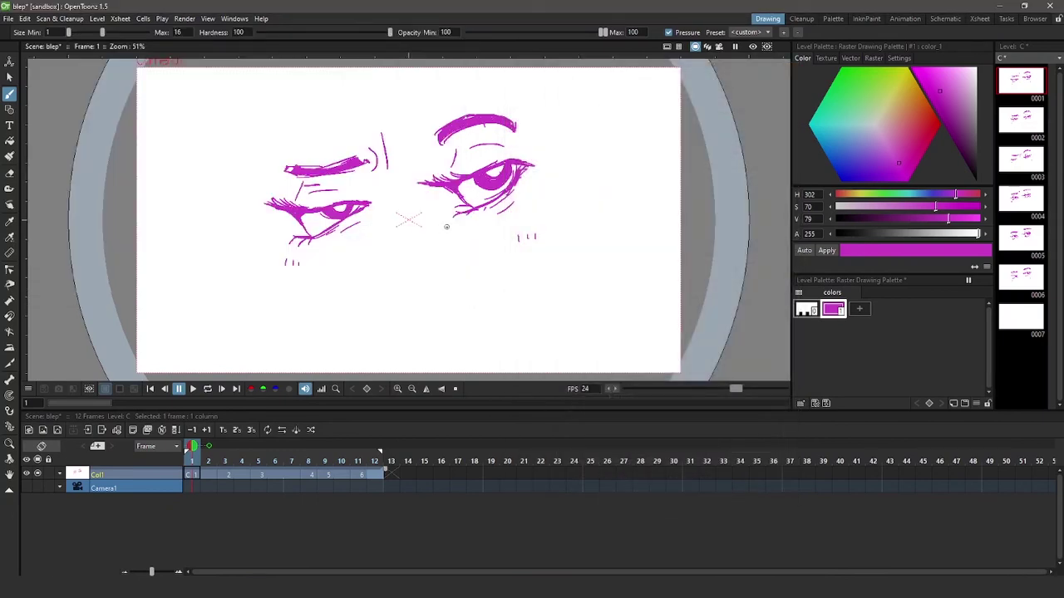
left_click(7, 18)
left_click(7, 18)
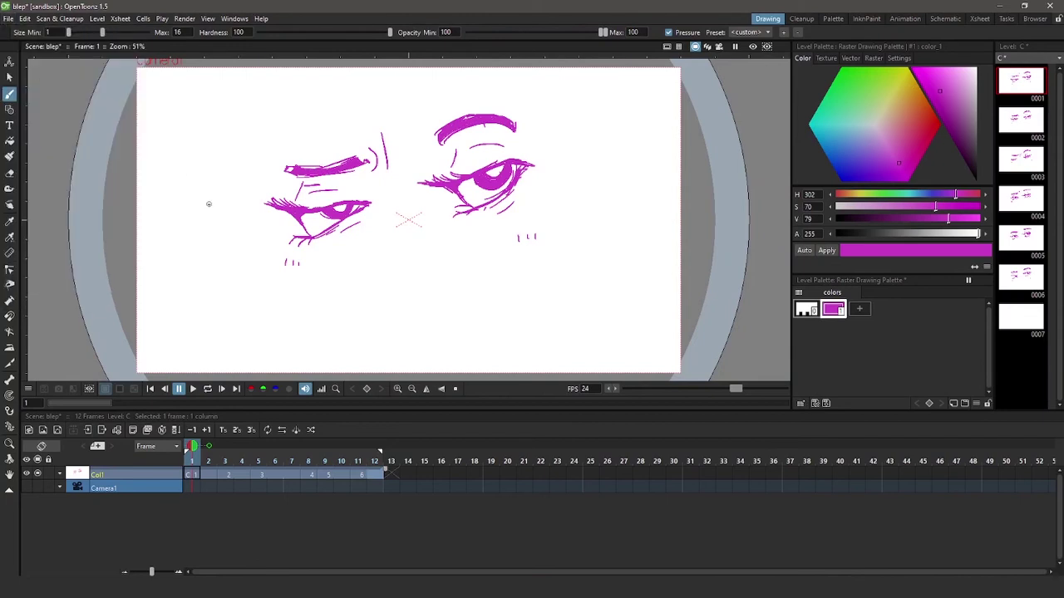
left_click(121, 18)
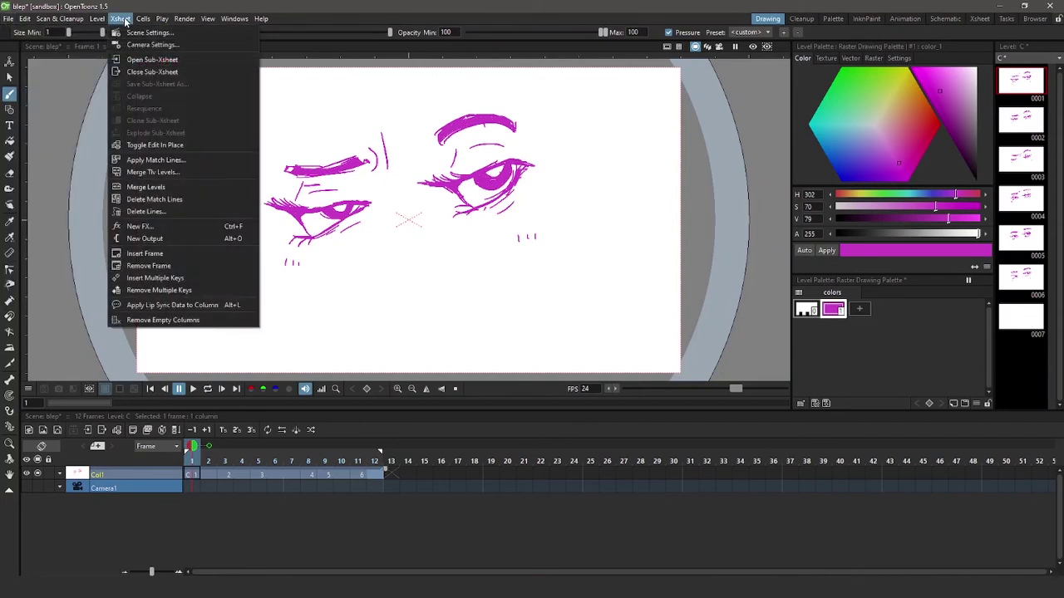
left_click(129, 32)
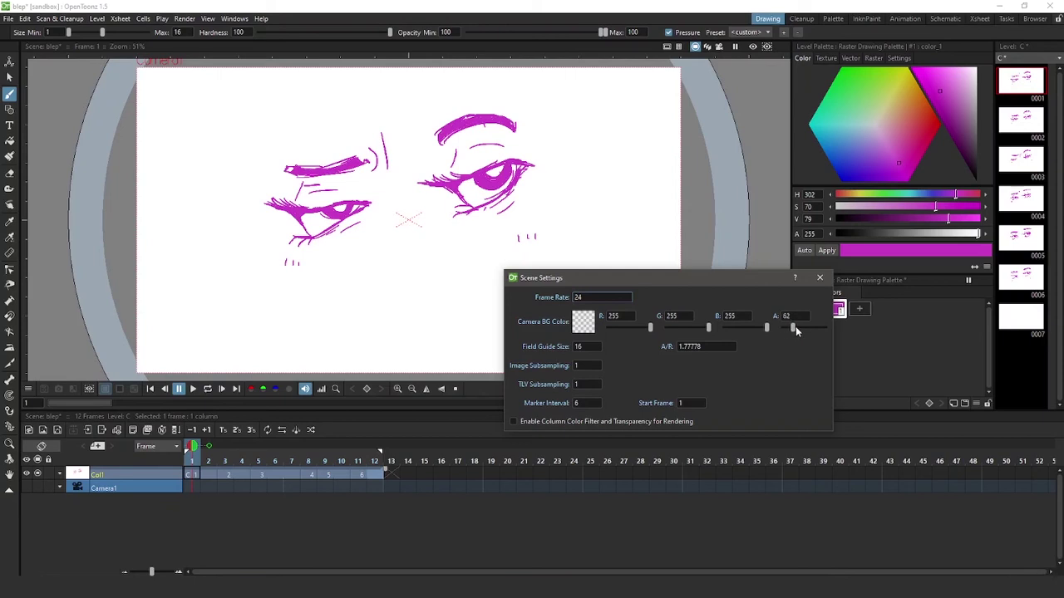
left_click_drag(795, 326, 829, 327)
key("Escape")
Step: Re-render the blink to blep.1.mov with the white background and play it in the flipbook
left_click(182, 20)
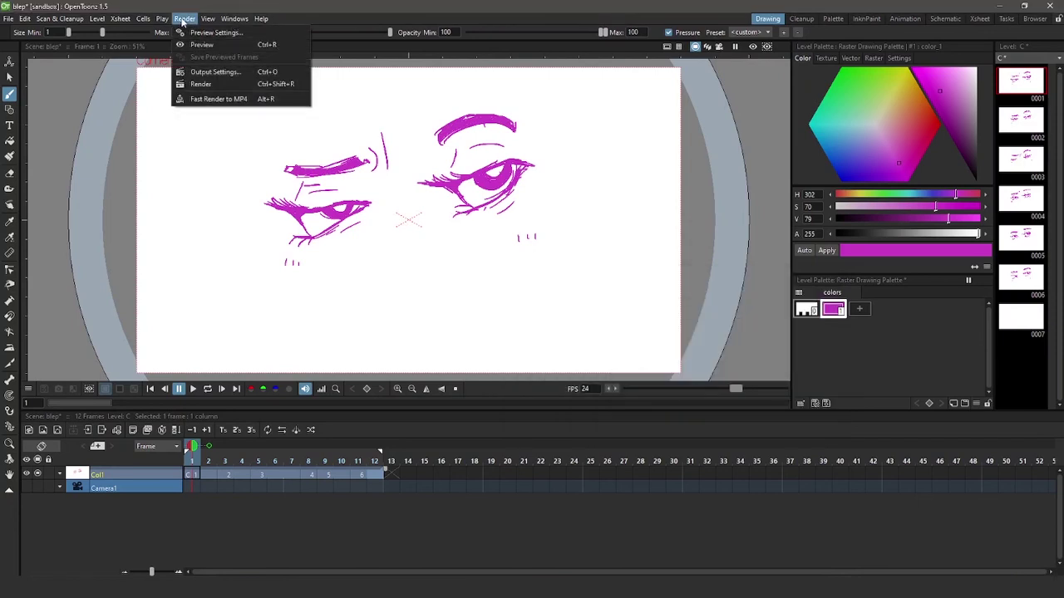
left_click(209, 73)
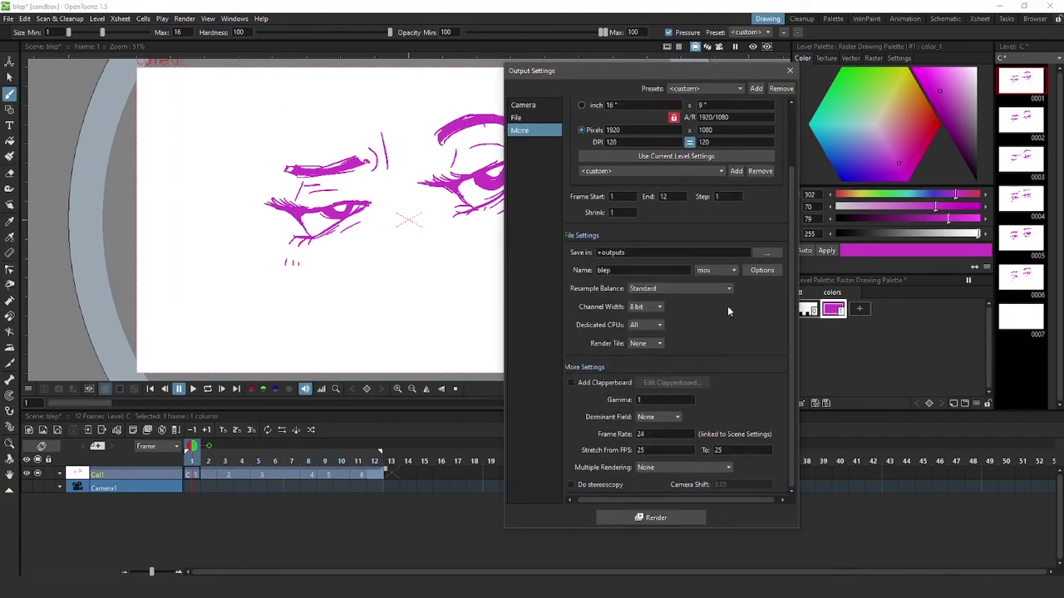
left_click(655, 518)
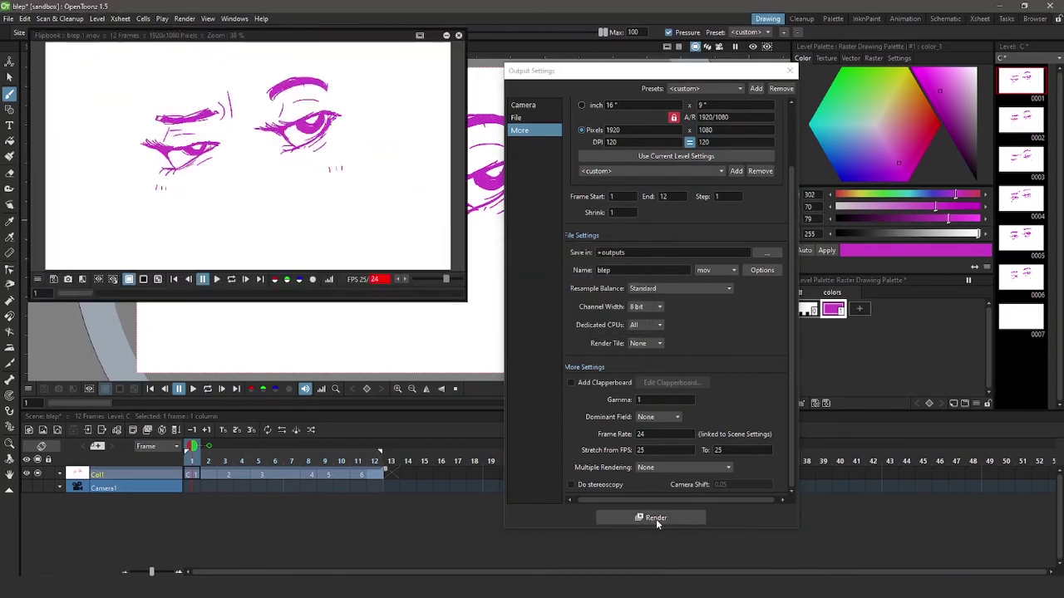
left_click(216, 278)
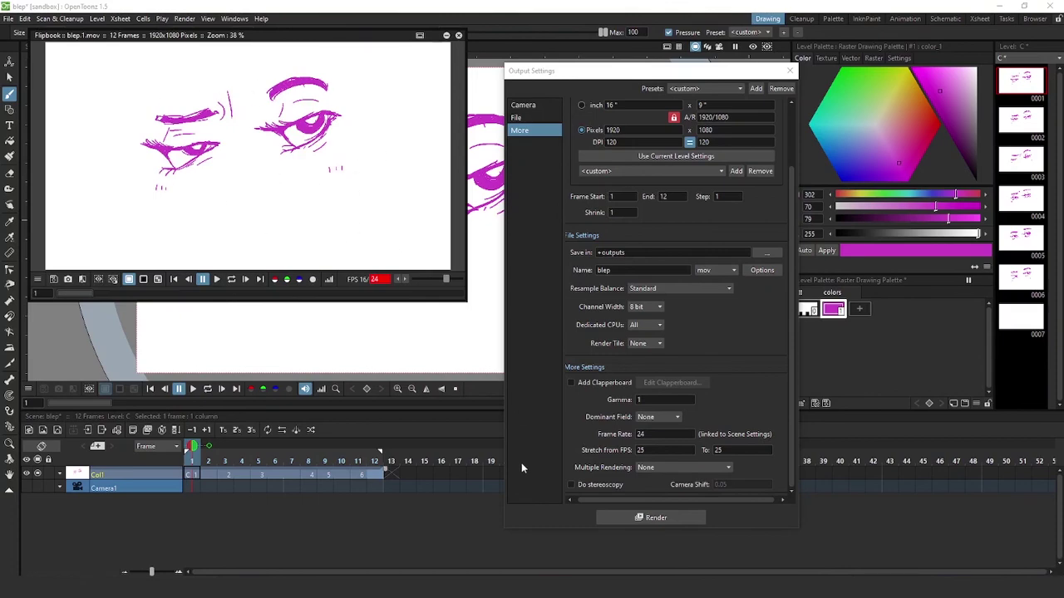
Step: Browse to C: > OpenToonz stuff > sandbox > outputs and open blep.mov in a media player
key("super+e")
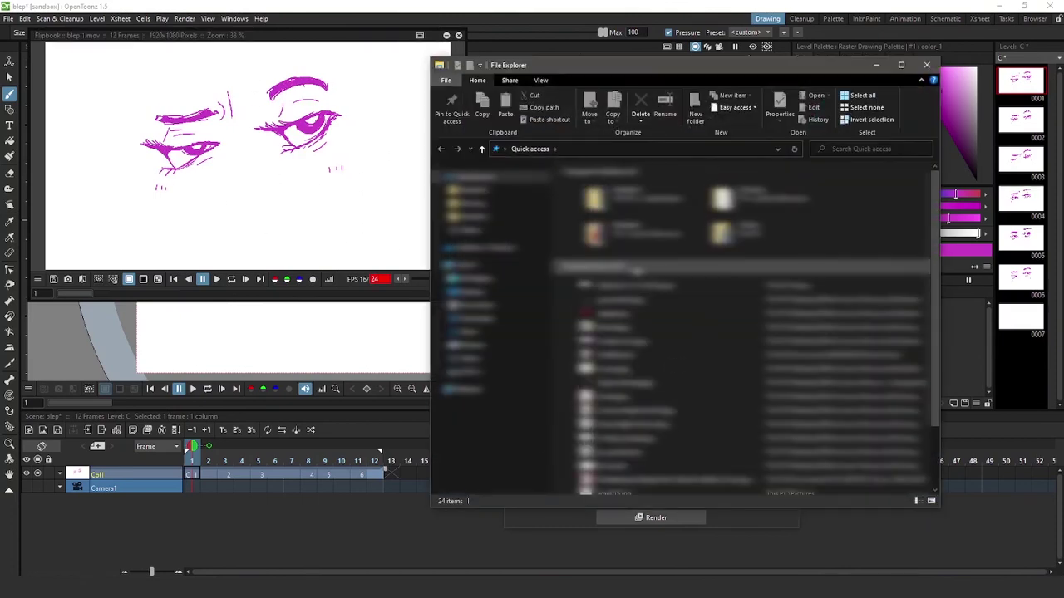
left_click(490, 305)
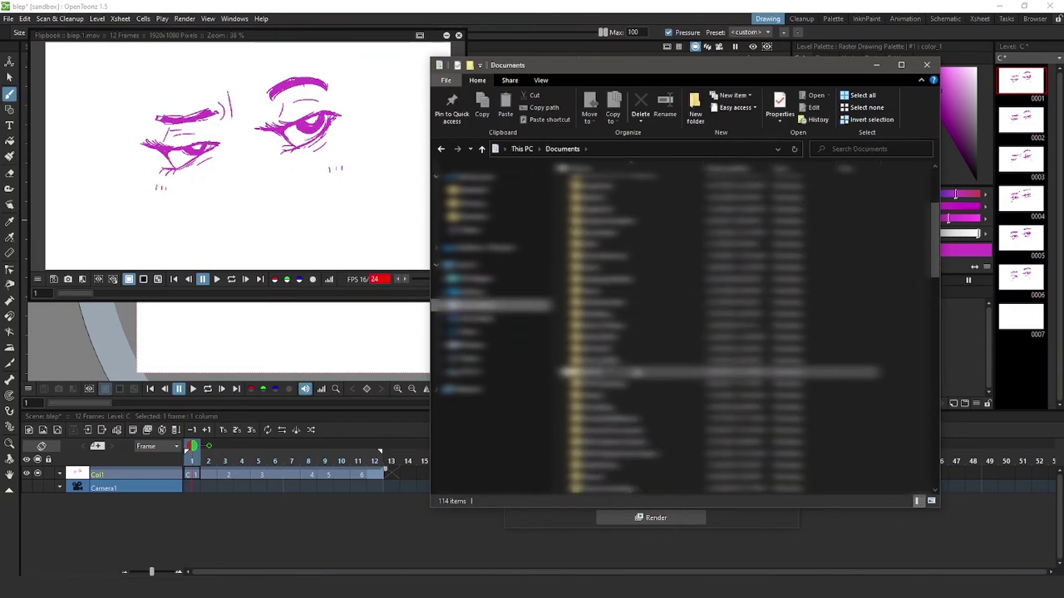
left_click(491, 372)
scroll(648, 388, "down", 3)
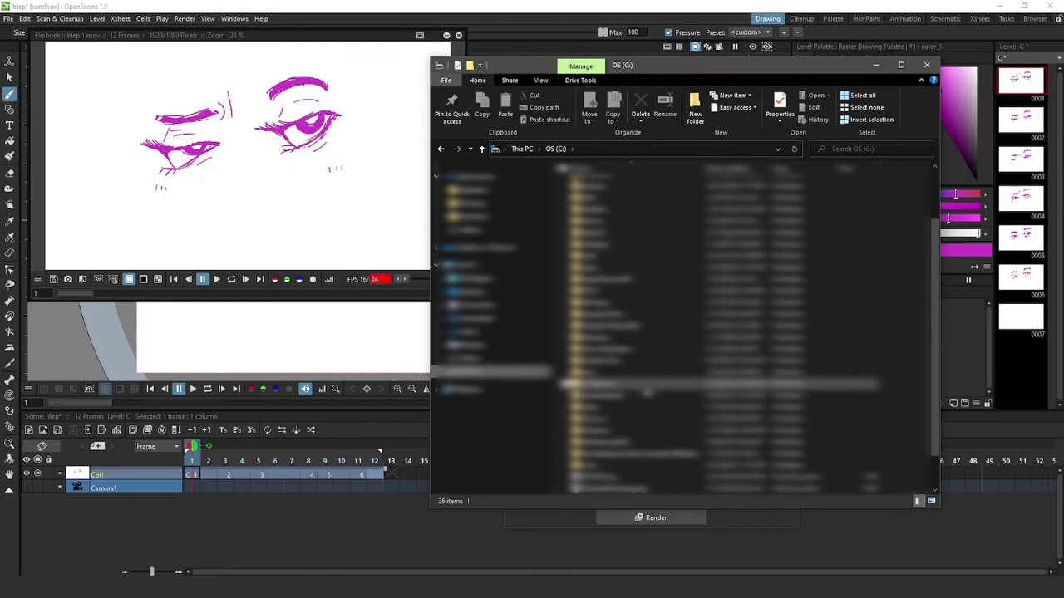
double_click(586, 338)
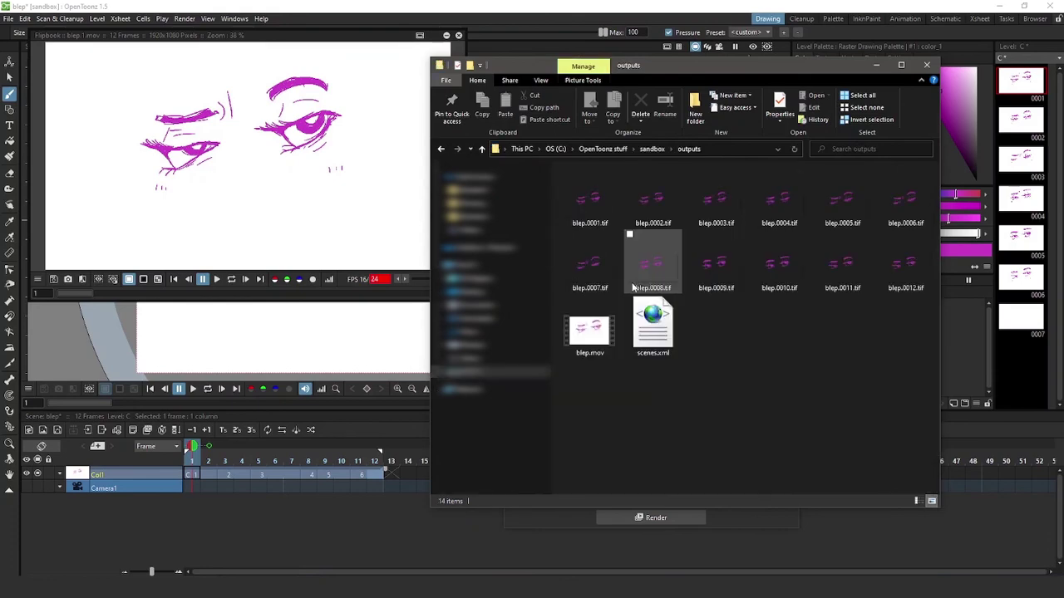
double_click(586, 343)
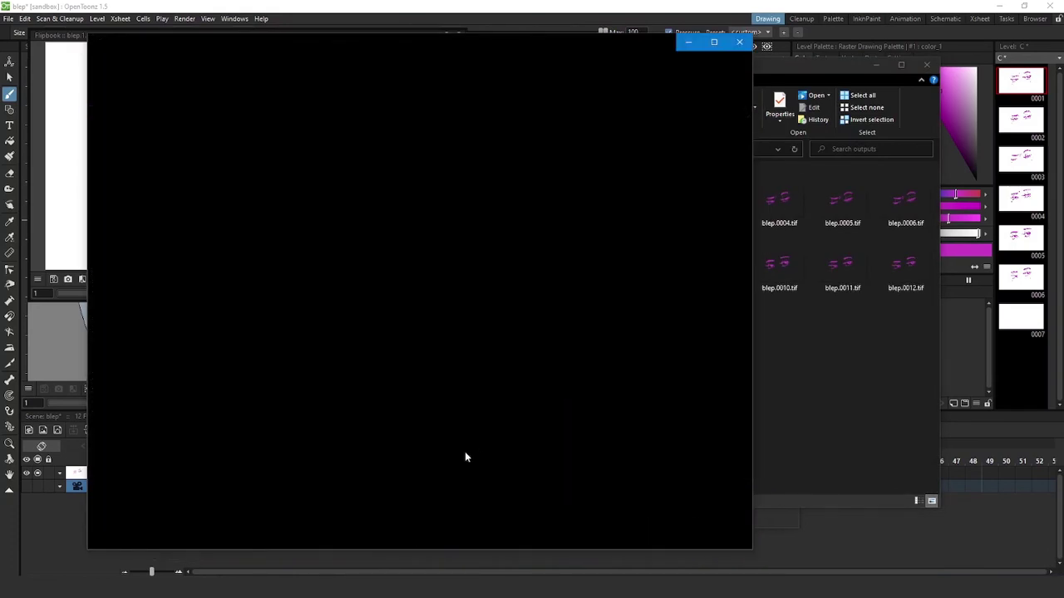